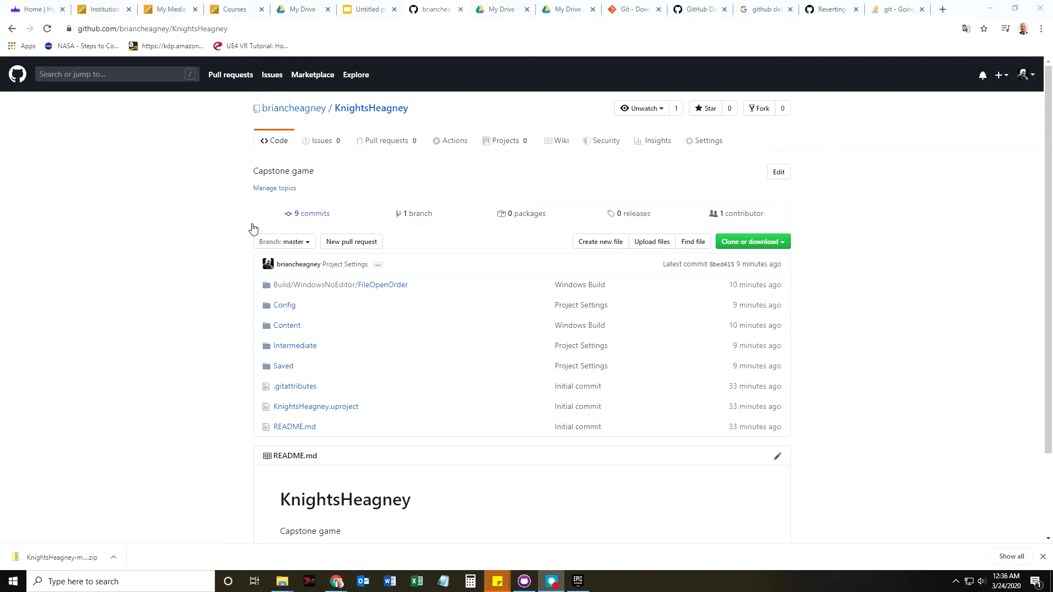
Open the Invite a collaborator dialog via KnightsHeagney's Settings > Manage access.
{"action": "mouse_move", "coordinate": [754, 214]}
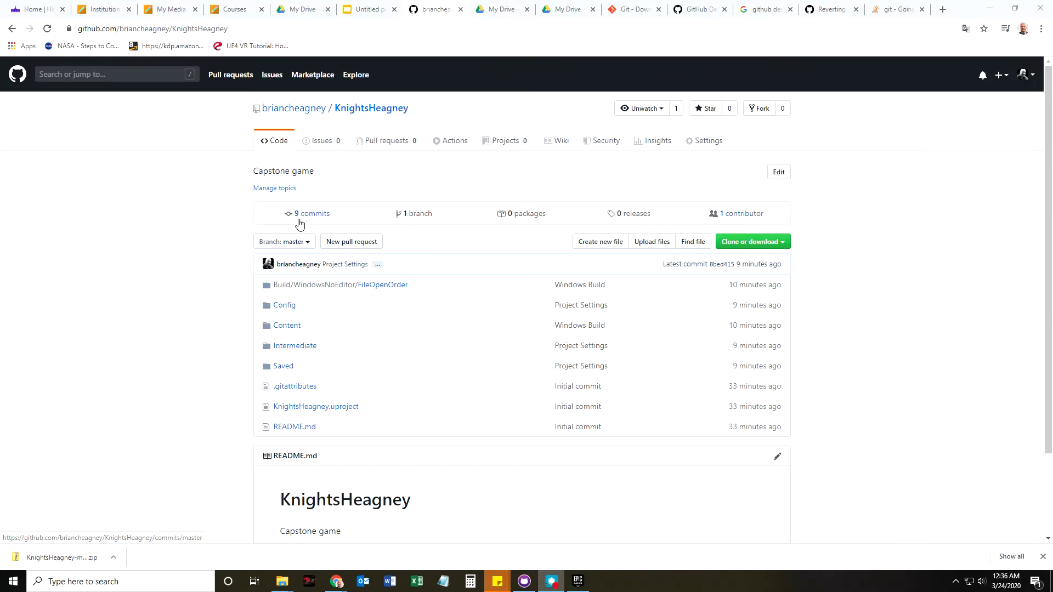
{"action": "left_click", "coordinate": [705, 142]}
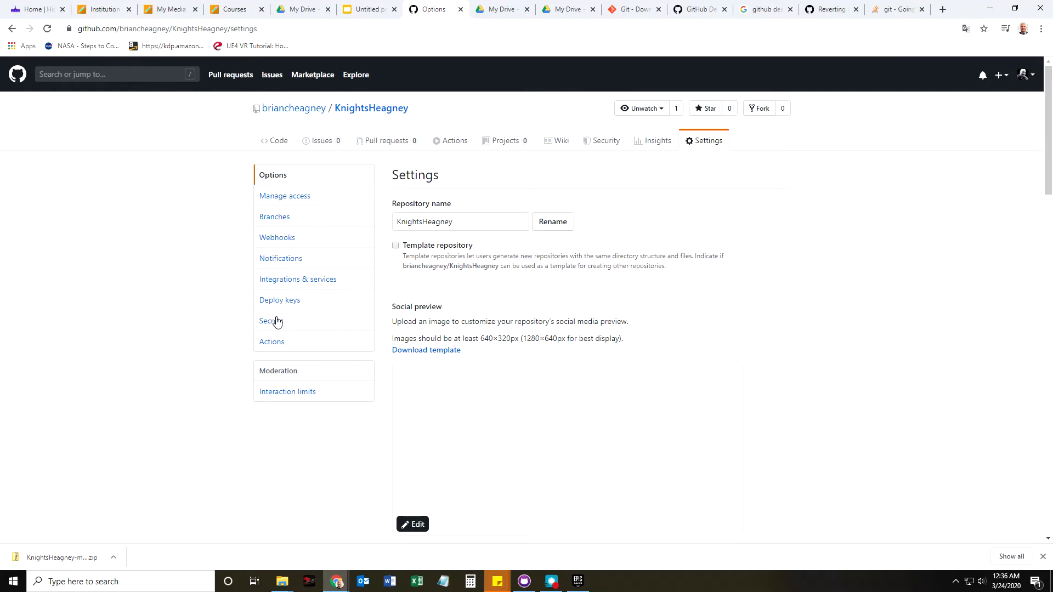
{"action": "left_click", "coordinate": [287, 200]}
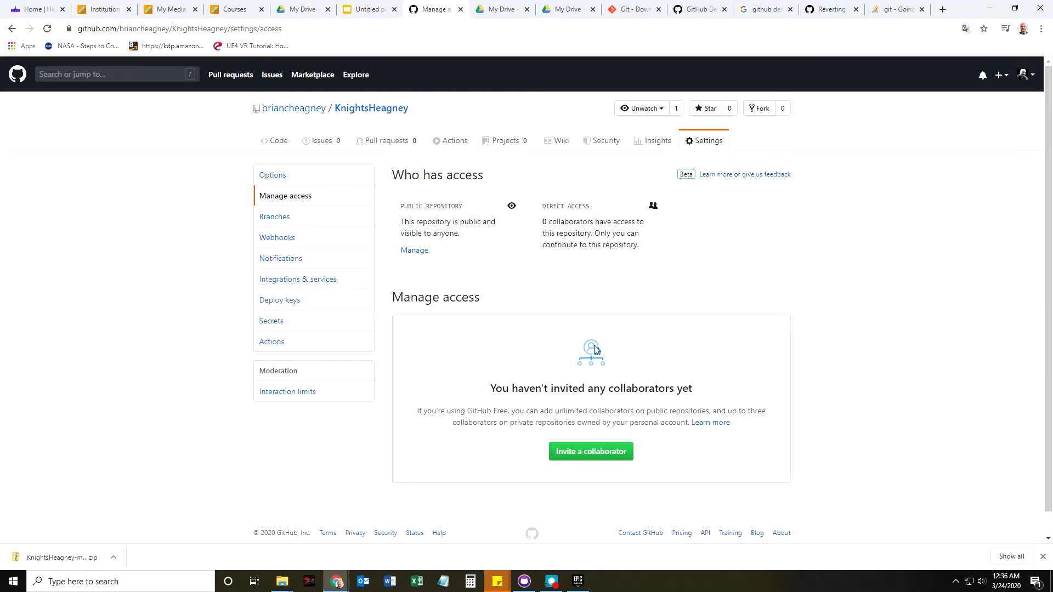
{"action": "left_click", "coordinate": [575, 451]}
Clear the mistaken collaborator search and close the invite dialog without adding anyone.
{"action": "type", "text": "Bryn"}
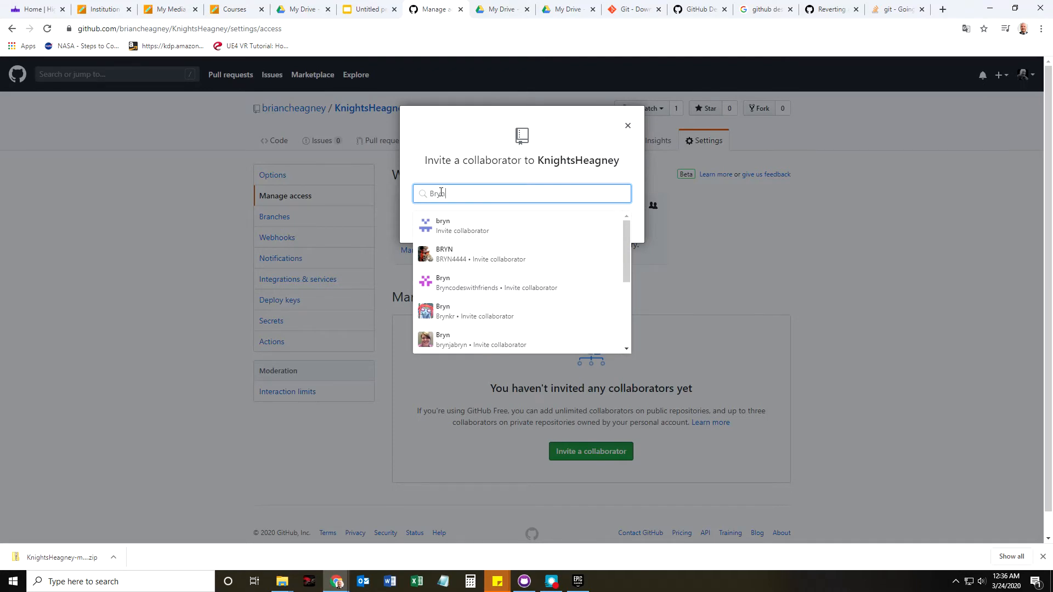
{"action": "key", "text": "BackSpace"}
{"action": "key", "text": "BackSpace"}
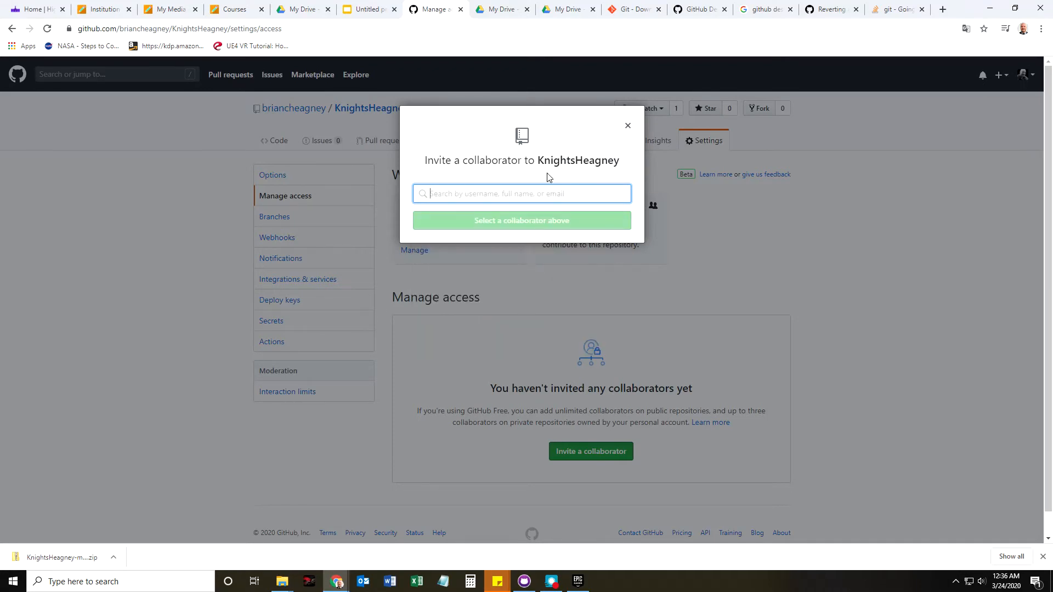
{"action": "left_click", "coordinate": [627, 127]}
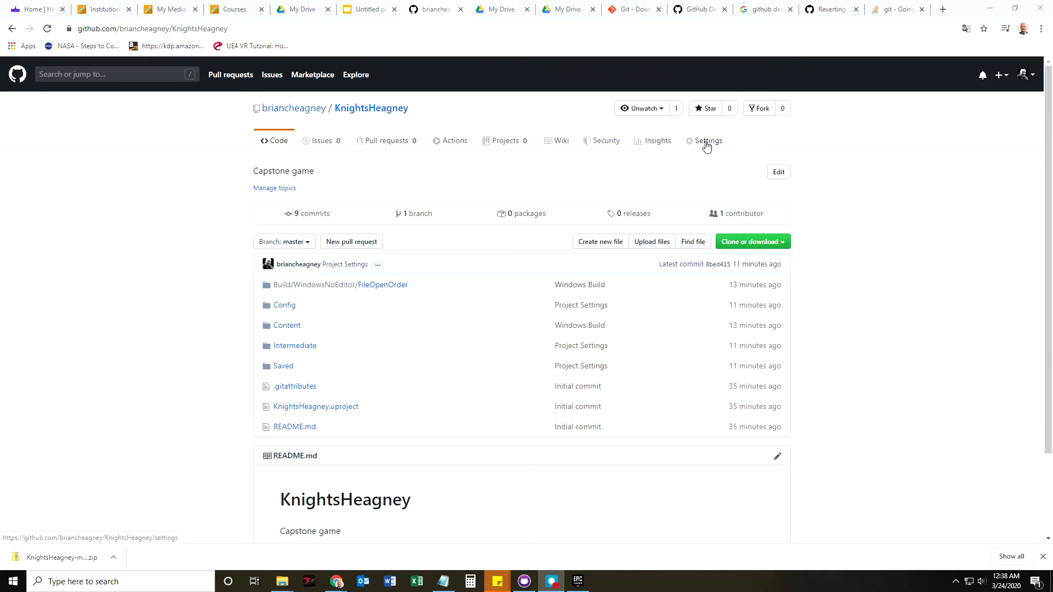
{"action": "left_click", "coordinate": [706, 141]}
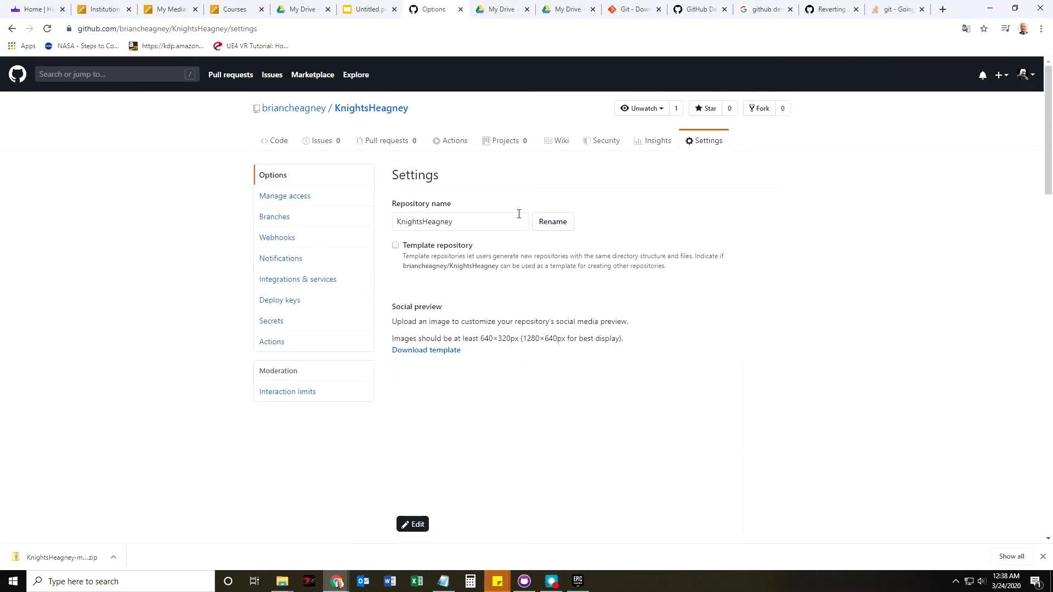
Invite the classmate by pasting their username from notes and adding them to KnightsHeagney.
{"action": "left_click", "coordinate": [275, 200]}
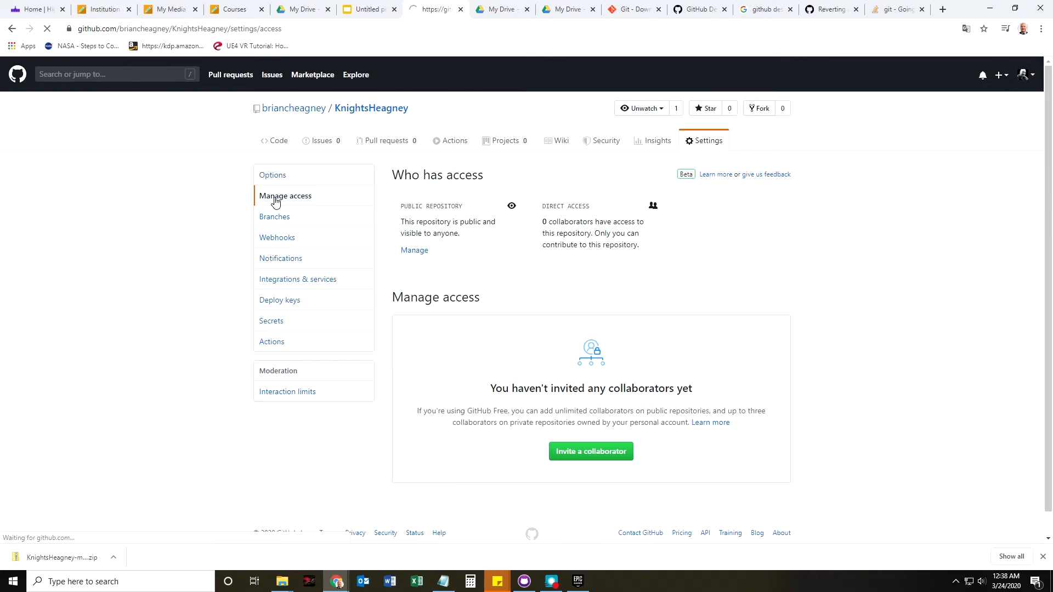
{"action": "left_click", "coordinate": [568, 449]}
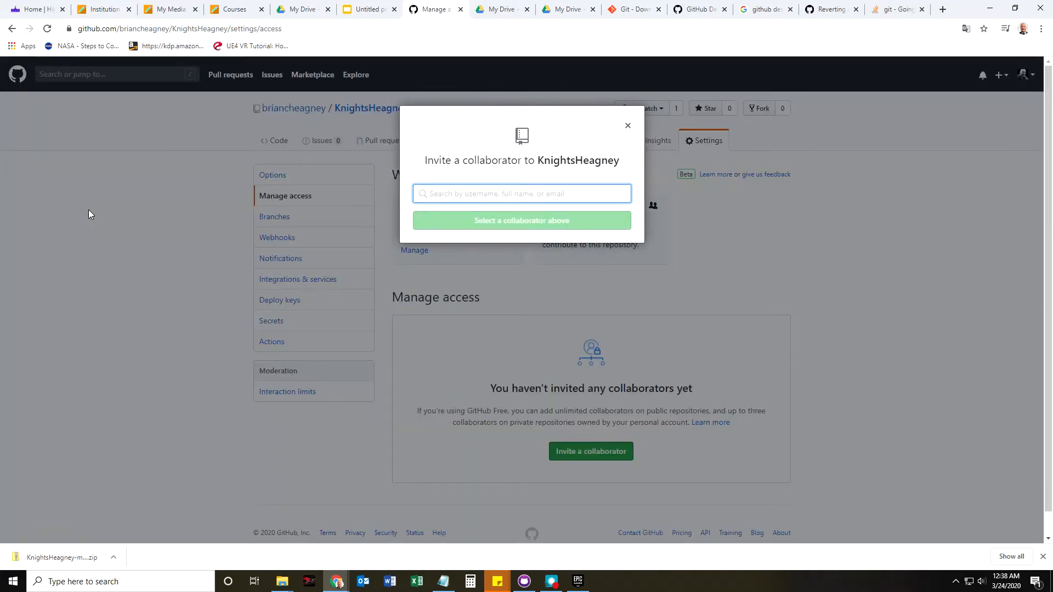
{"action": "key", "text": "alt+Tab"}
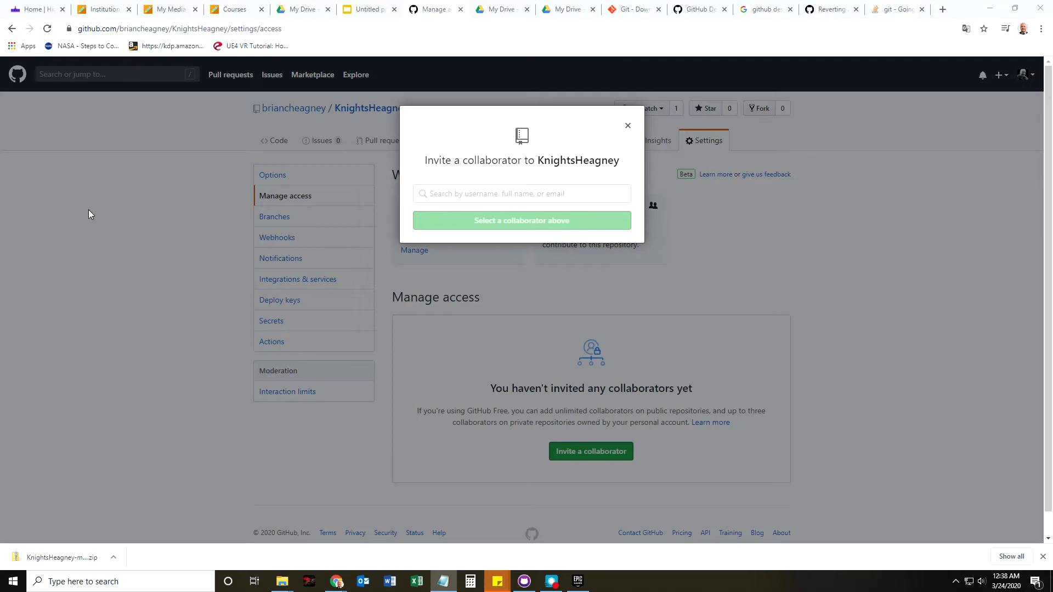
{"action": "left_click", "coordinate": [478, 189]}
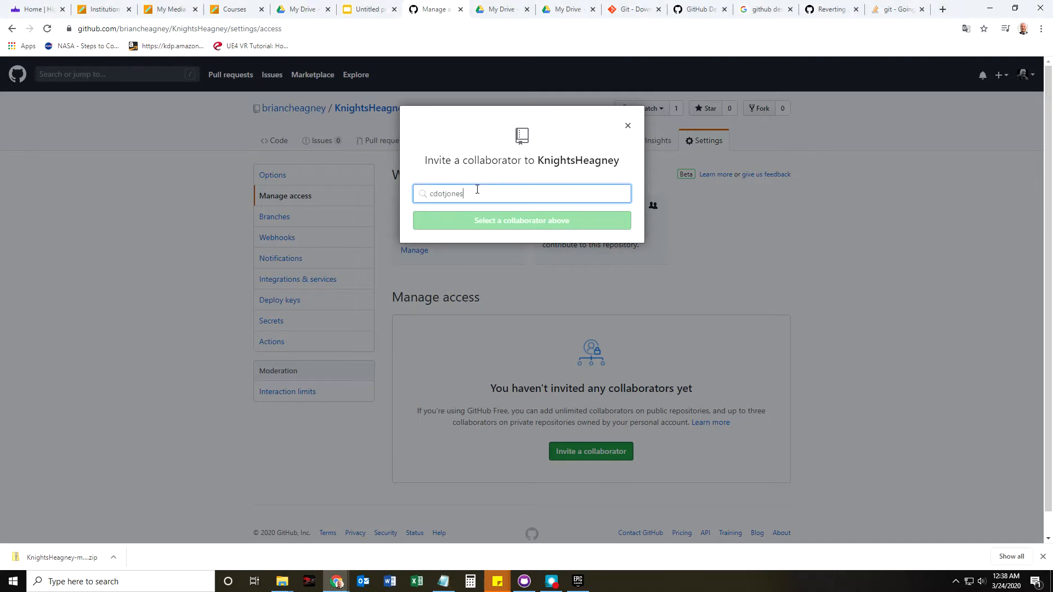
{"action": "left_click", "coordinate": [454, 225]}
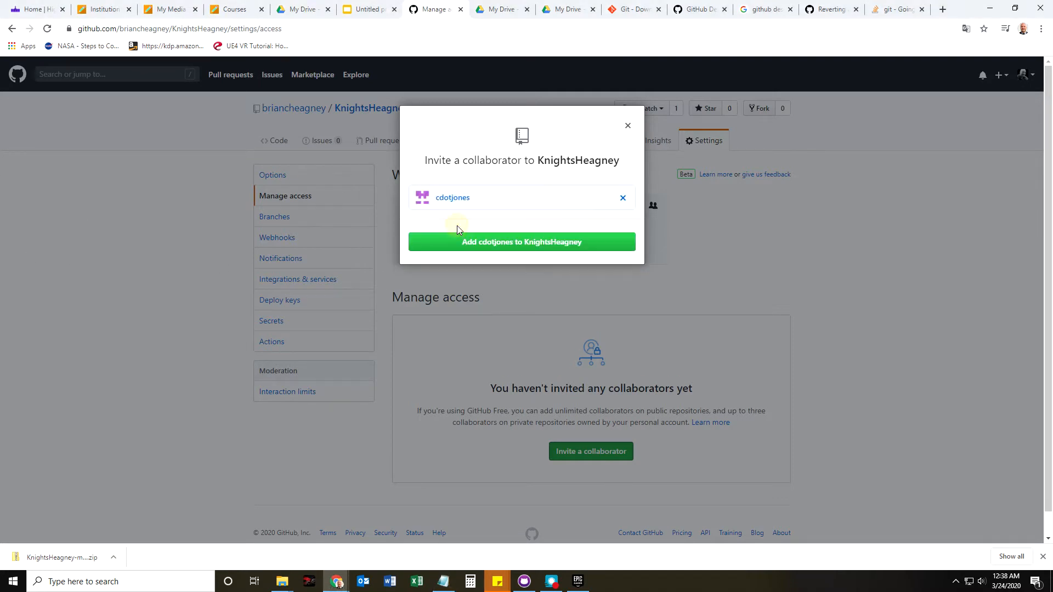
{"action": "left_click", "coordinate": [516, 244]}
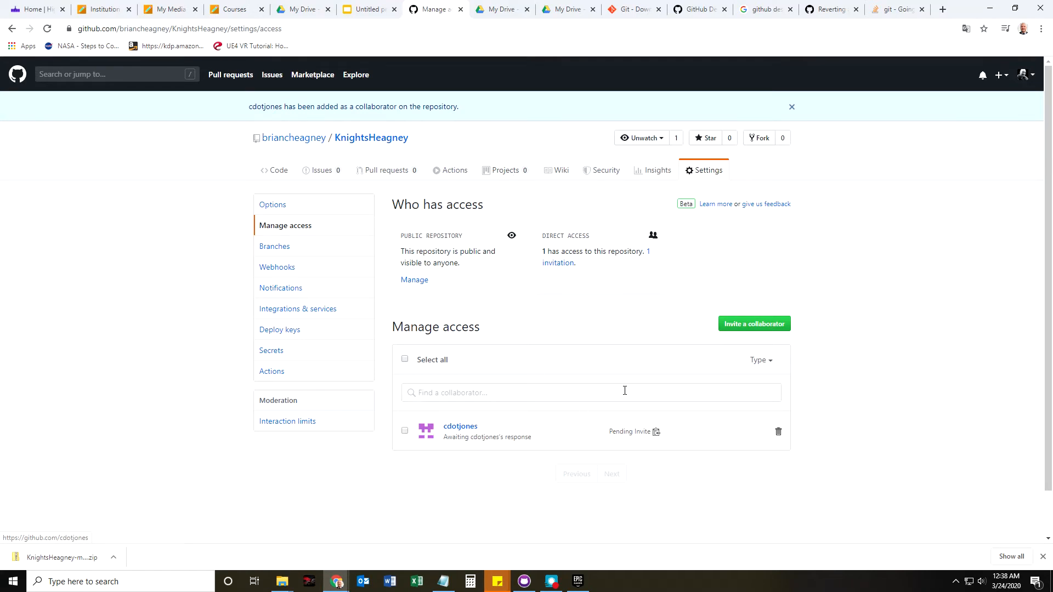
Confirm the signed-in account from the avatar menu, then go to the repository's Projects page.
{"action": "left_click", "coordinate": [1029, 77]}
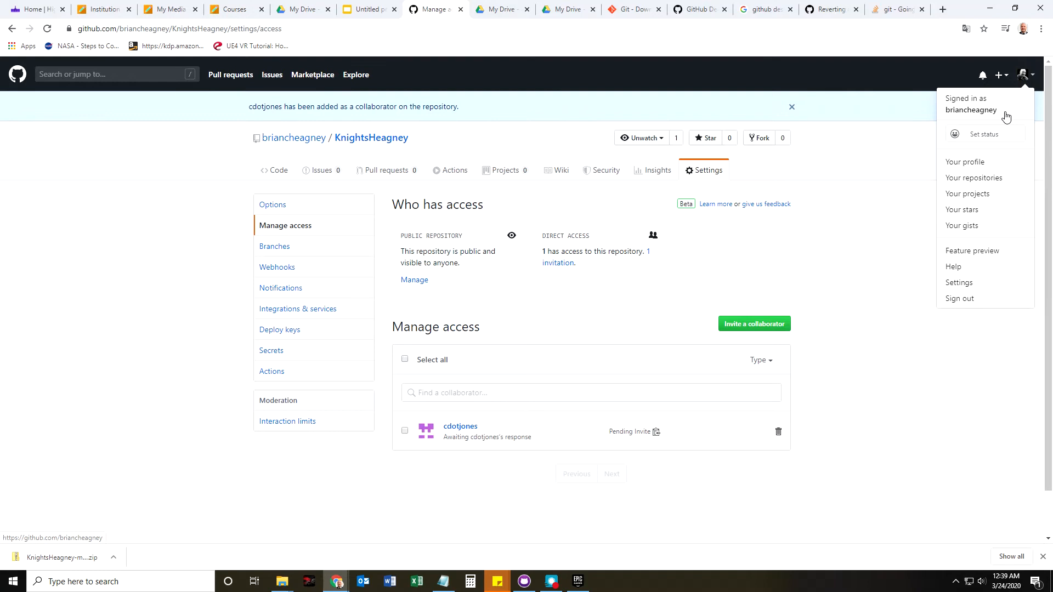
{"action": "left_click", "coordinate": [833, 229]}
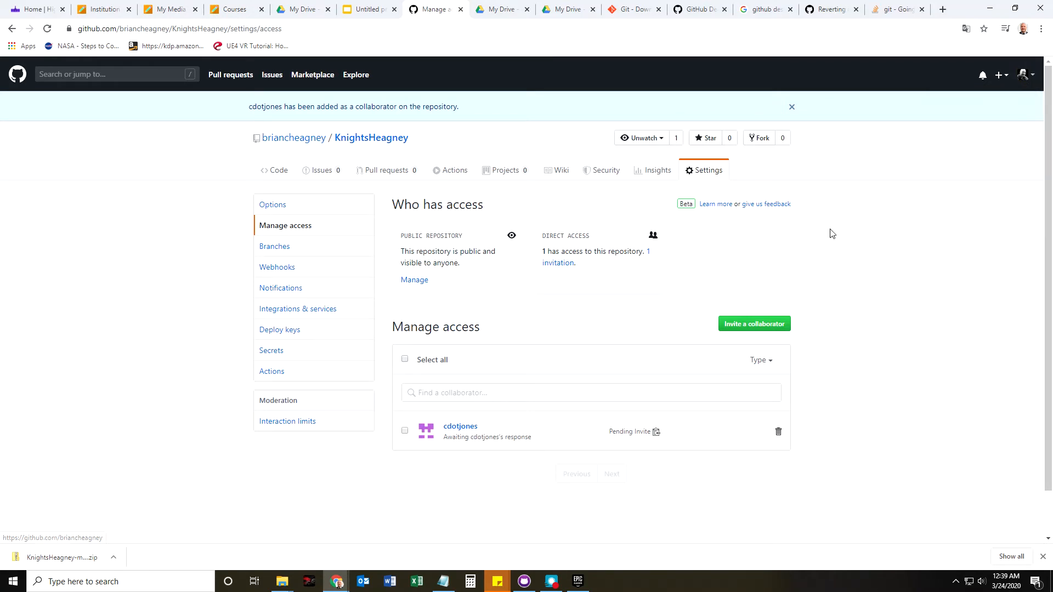
{"action": "left_click", "coordinate": [506, 171]}
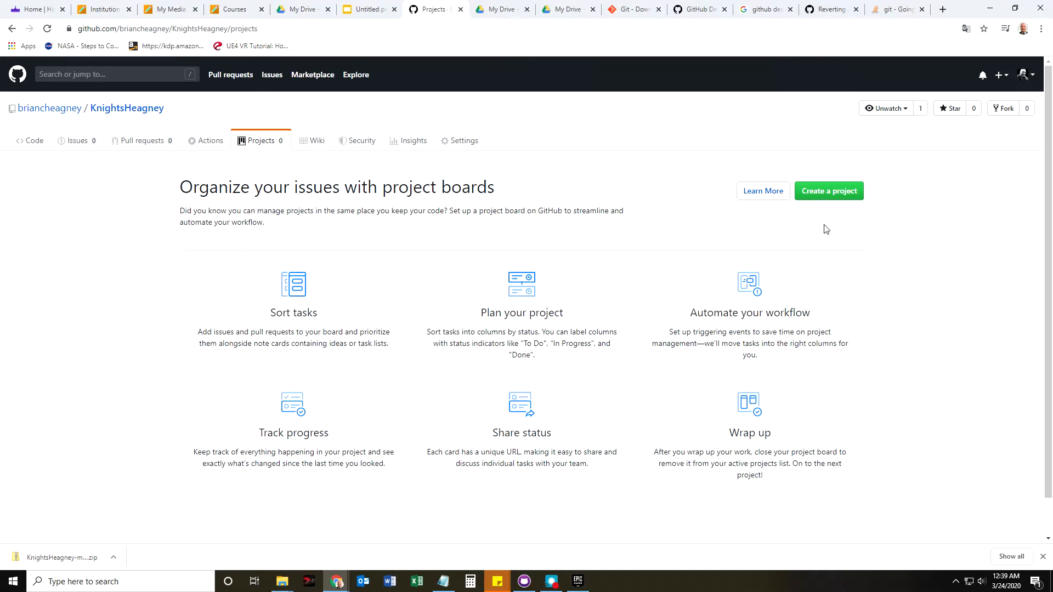
Start a new project board from the empty Projects page.
{"action": "left_click", "coordinate": [839, 192]}
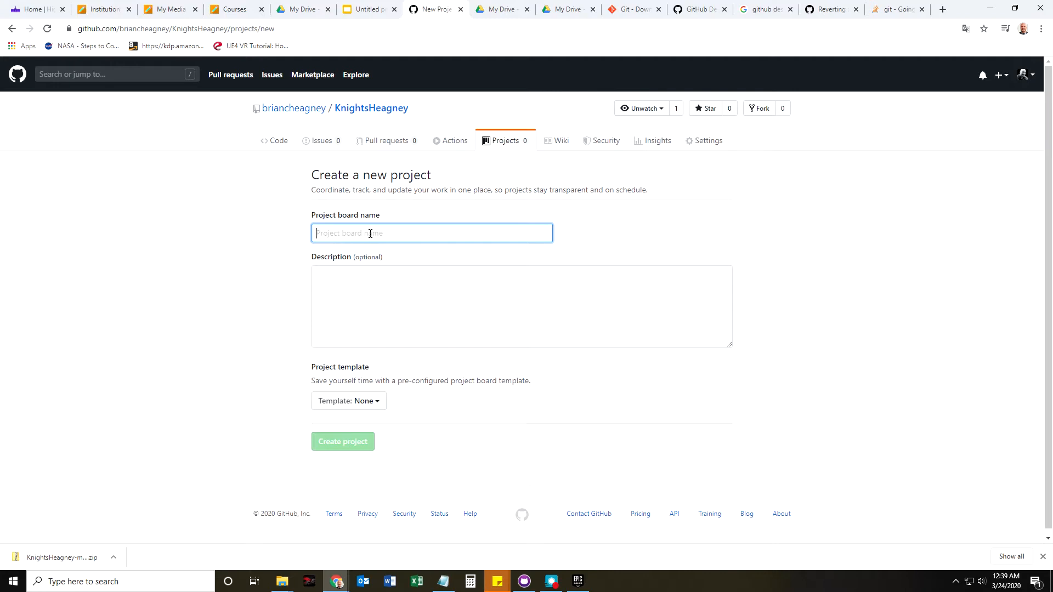
Name the board 'Weekly Sprints' and describe it as 'This is where we will organize our weekly tasks.'.
{"action": "type", "text": "Weekly Scru"}
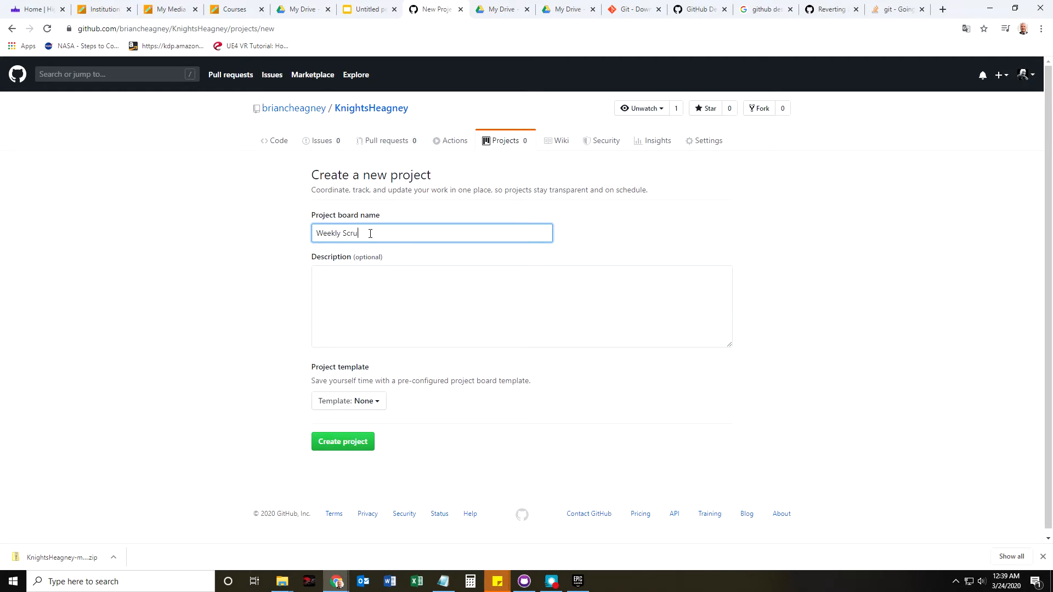
{"action": "key", "text": "BackSpace"}
{"action": "key", "text": "BackSpace"}
{"action": "key", "text": "BackSpace"}
{"action": "left_click", "coordinate": [351, 280]}
{"action": "type", "text": "Thjuis is"}
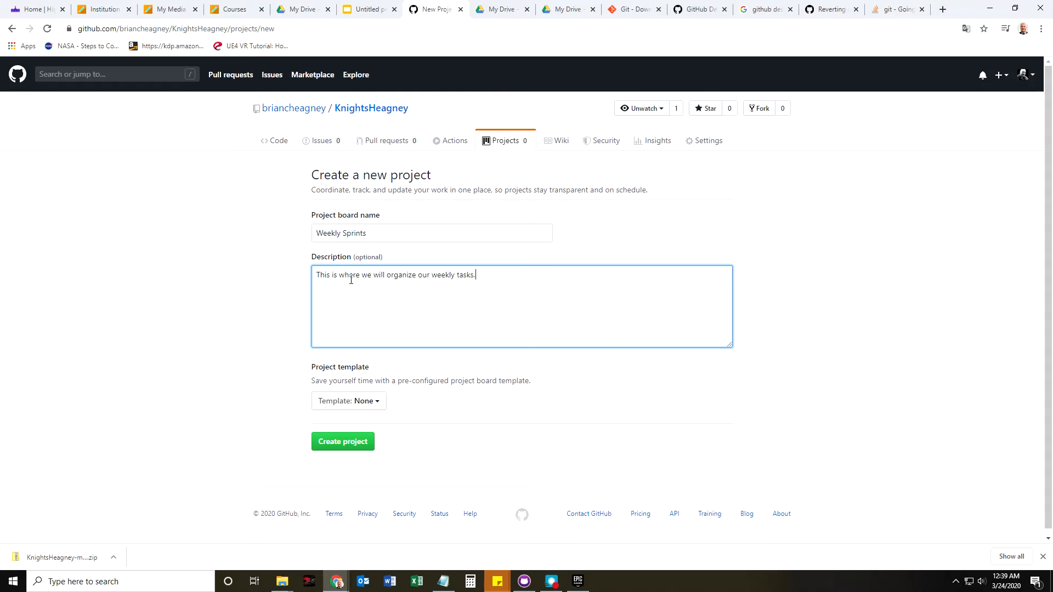
Keep the template at None and create the project board.
{"action": "left_click", "coordinate": [366, 401]}
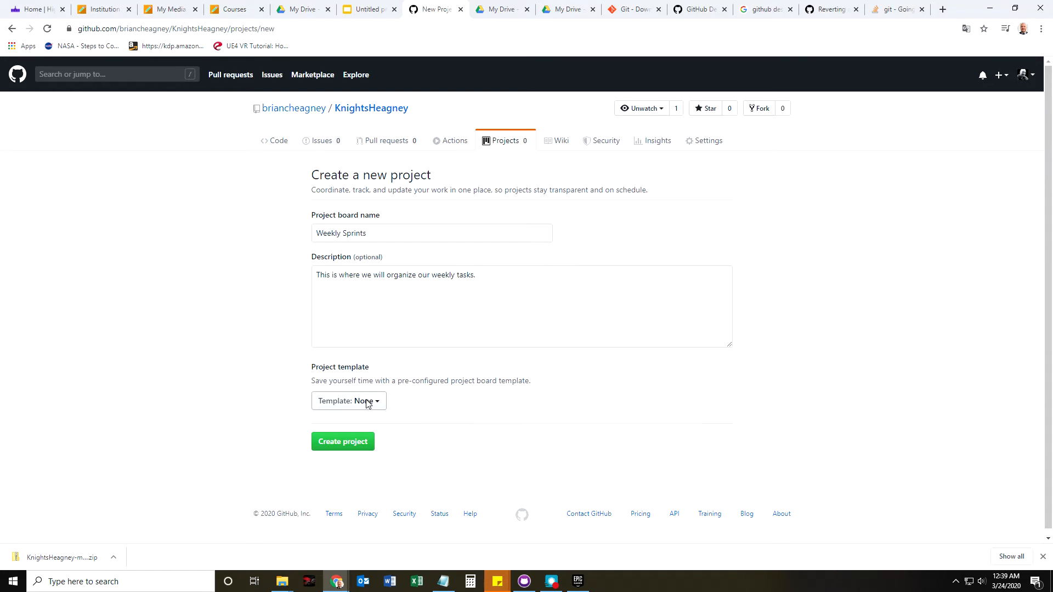
{"action": "scroll", "coordinate": [292, 388], "scroll_direction": "down", "scroll_amount": 2}
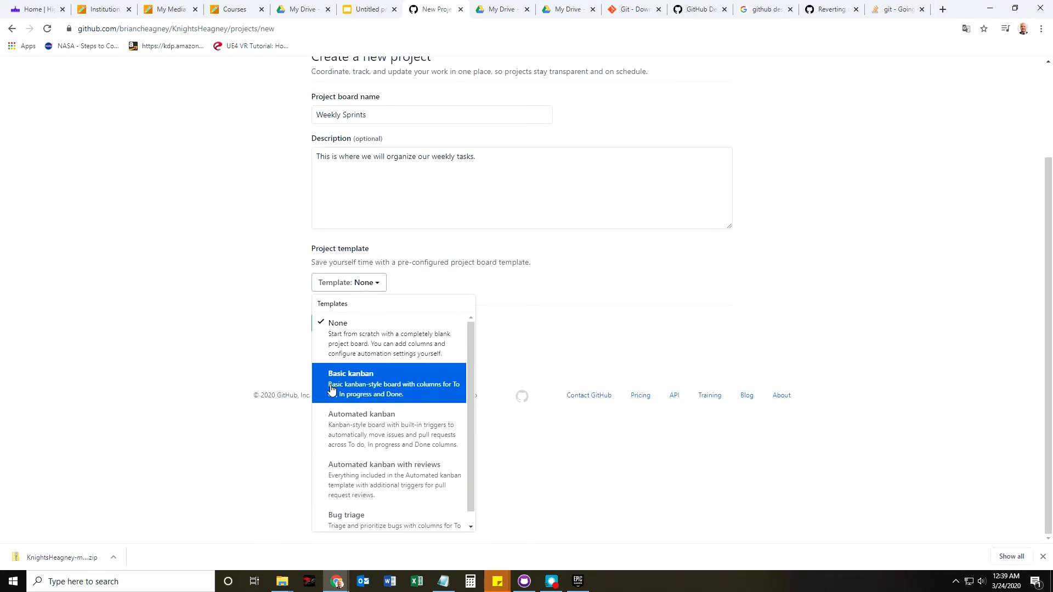
{"action": "left_click", "coordinate": [248, 357]}
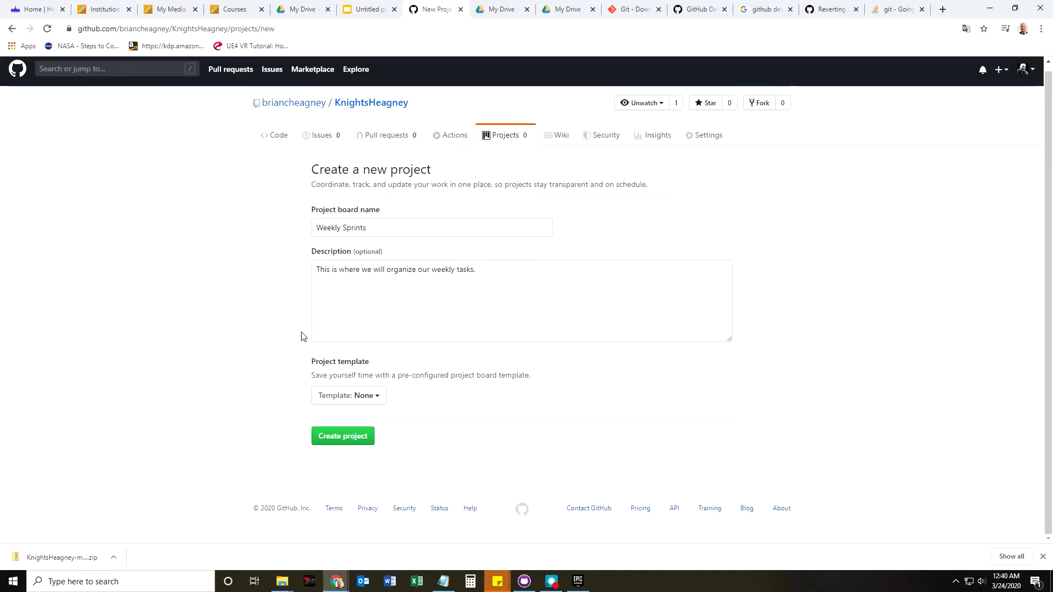
{"action": "left_click", "coordinate": [347, 434]}
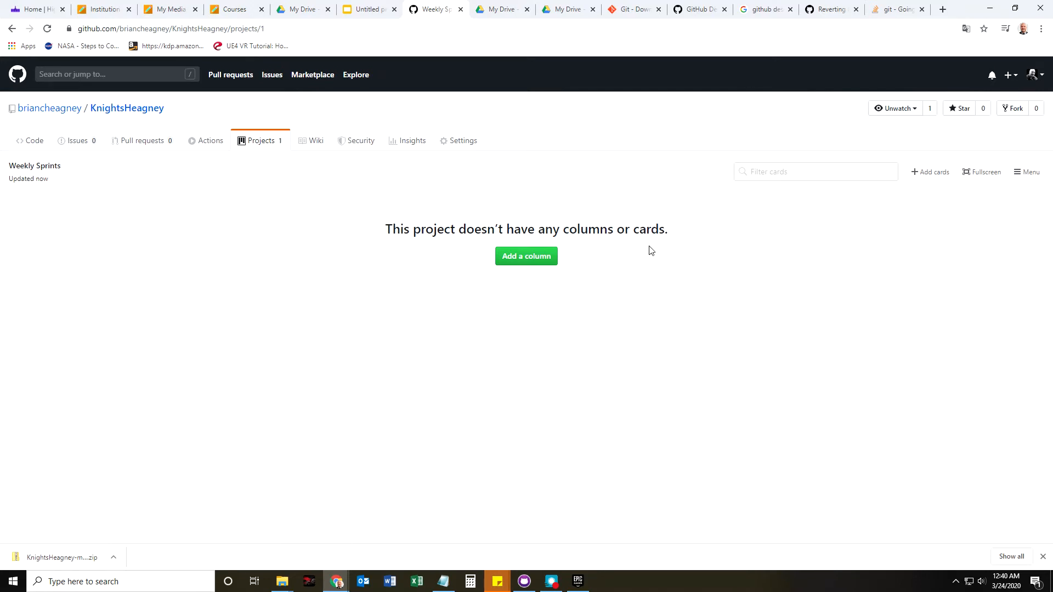
Begin adding a column to the empty Weekly Sprints board.
{"action": "left_click", "coordinate": [541, 258]}
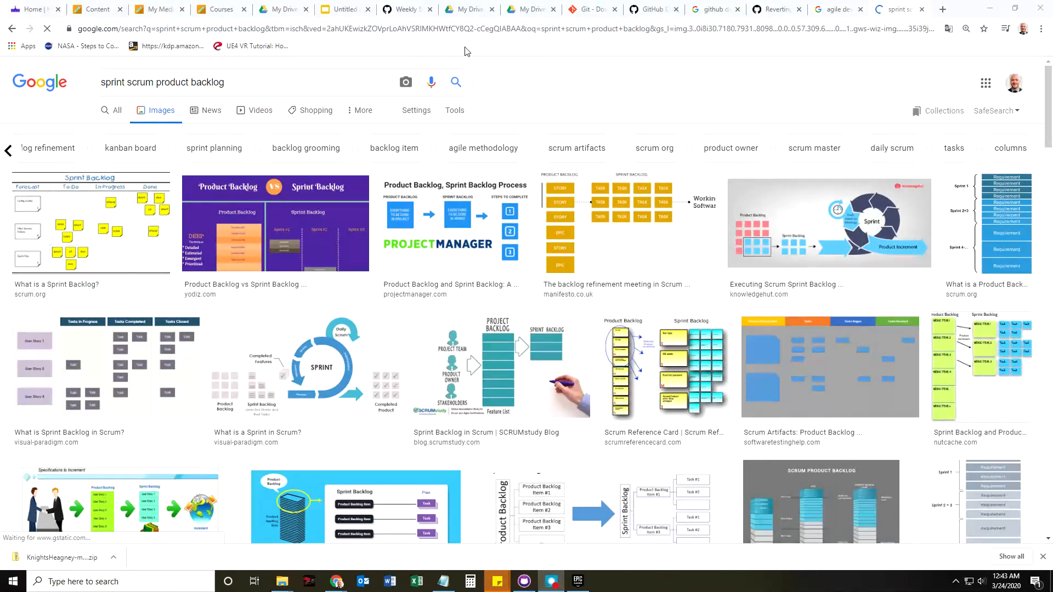
Move from the Weekly Sprints board and agile column images to the GAM 3352 course page.
{"action": "left_click", "coordinate": [405, 10]}
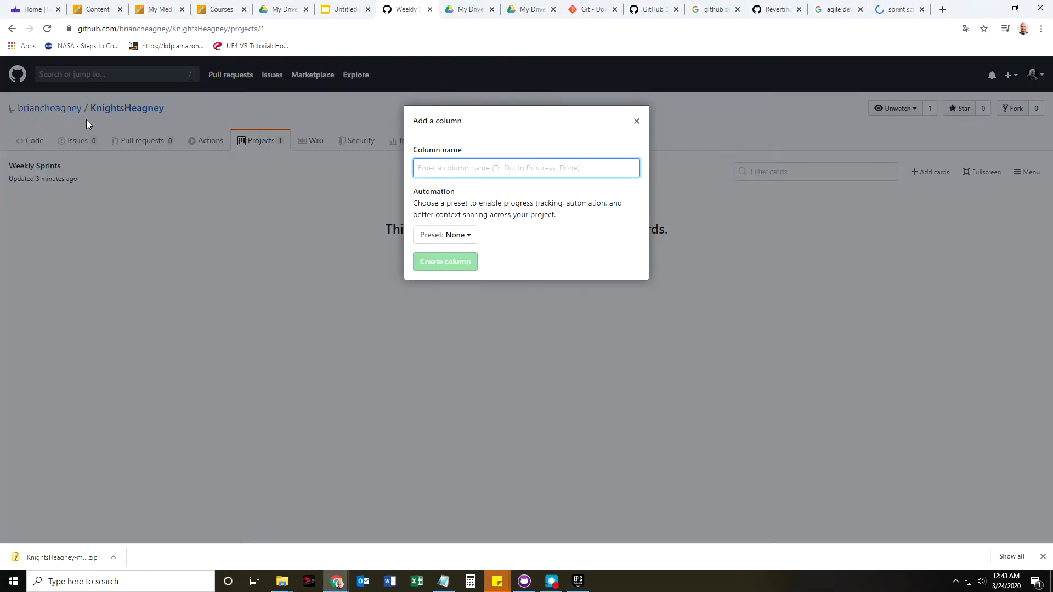
{"action": "left_click", "coordinate": [830, 9]}
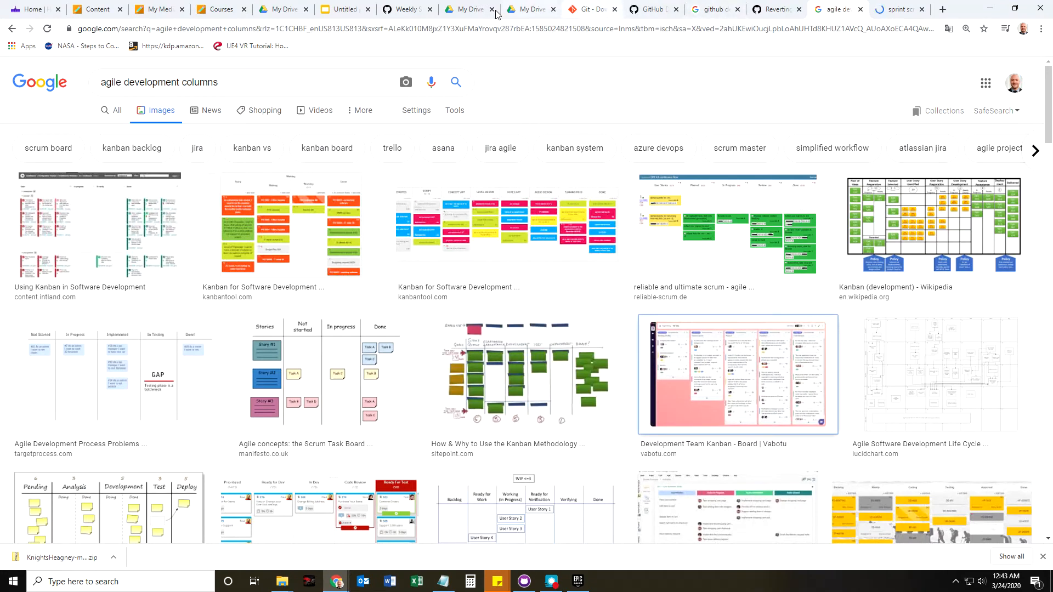
{"action": "left_click", "coordinate": [93, 11]}
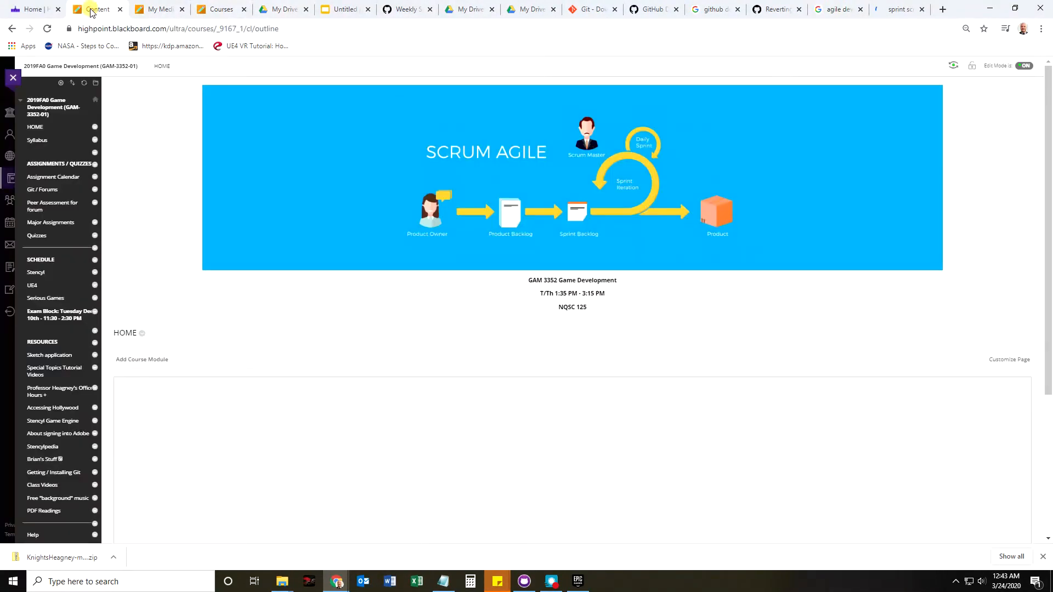
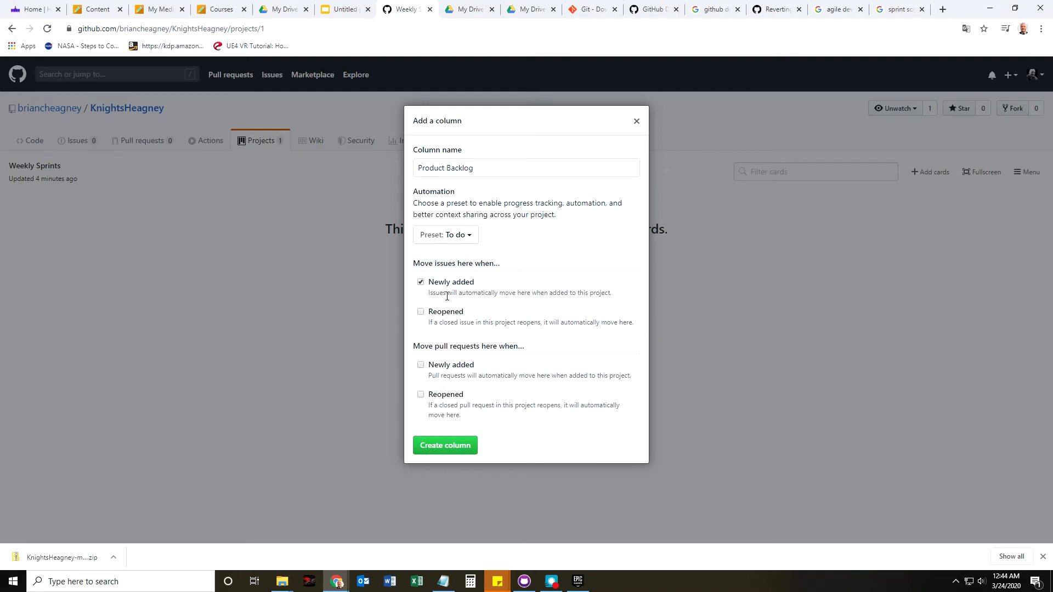
Also route reopened issues and new and reopened pull requests here, then create the Product Backlog column.
{"action": "left_click", "coordinate": [420, 312]}
{"action": "left_click", "coordinate": [420, 365]}
{"action": "left_click", "coordinate": [420, 395]}
{"action": "left_click", "coordinate": [434, 446]}
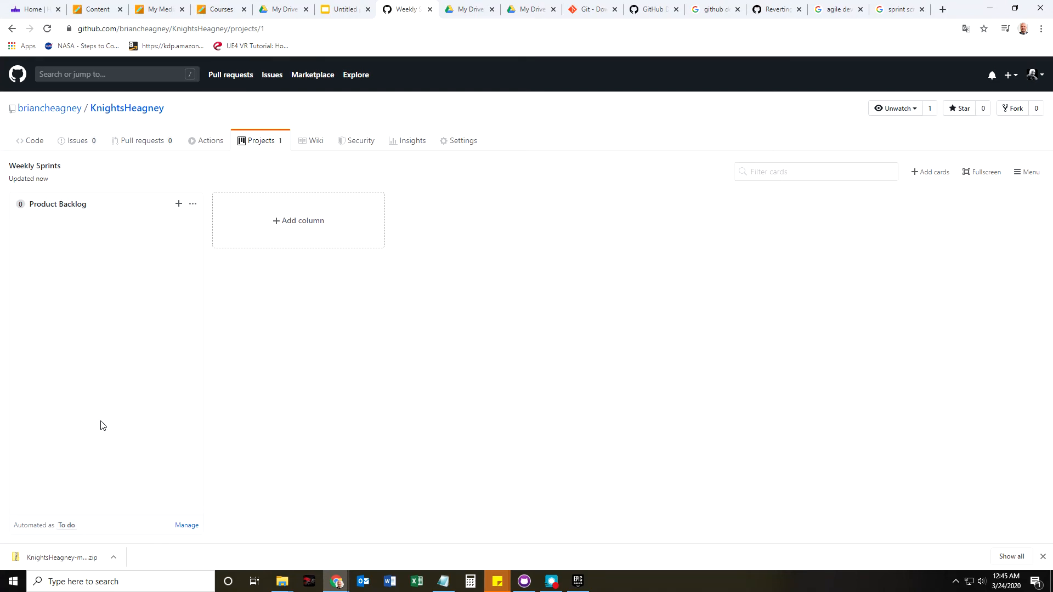
Create a 'Sprint Backlog' column using the In progress automation preset.
{"action": "left_click", "coordinate": [300, 221]}
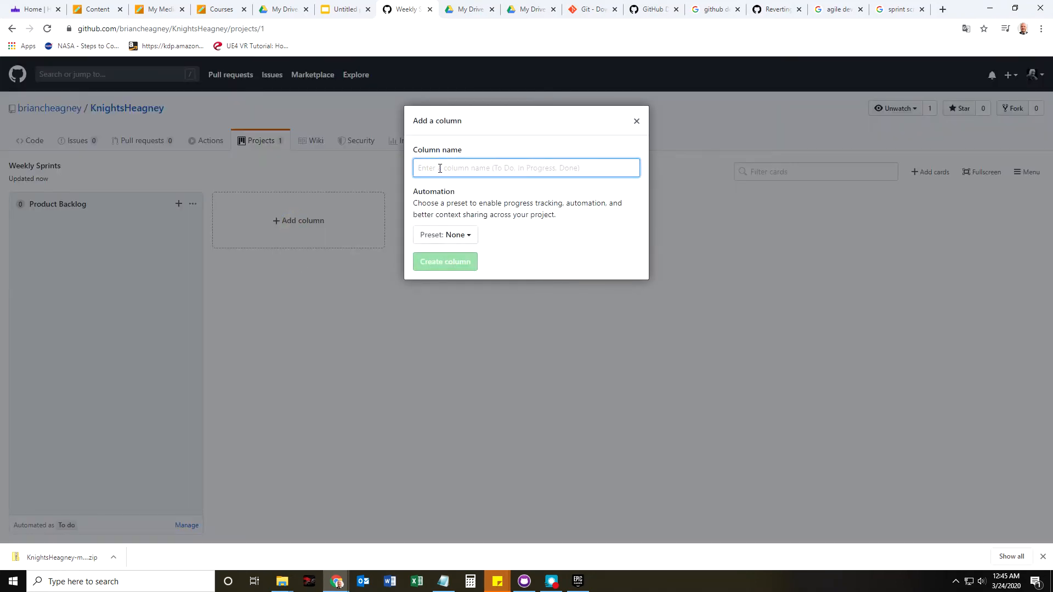
{"action": "right_click", "coordinate": [551, 175]}
{"action": "left_click", "coordinate": [90, 10]}
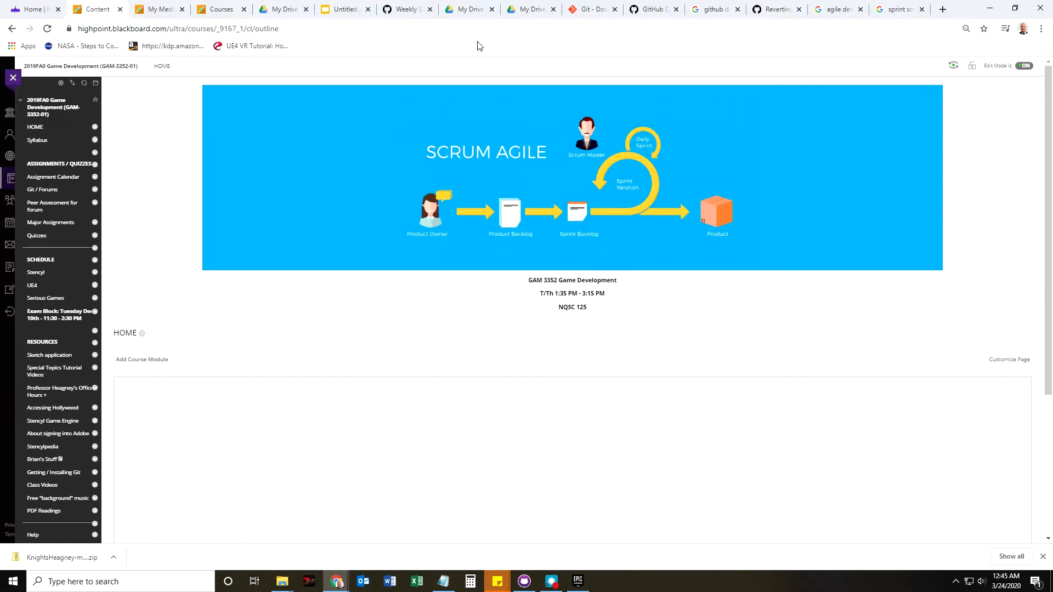
{"action": "left_click", "coordinate": [387, 10]}
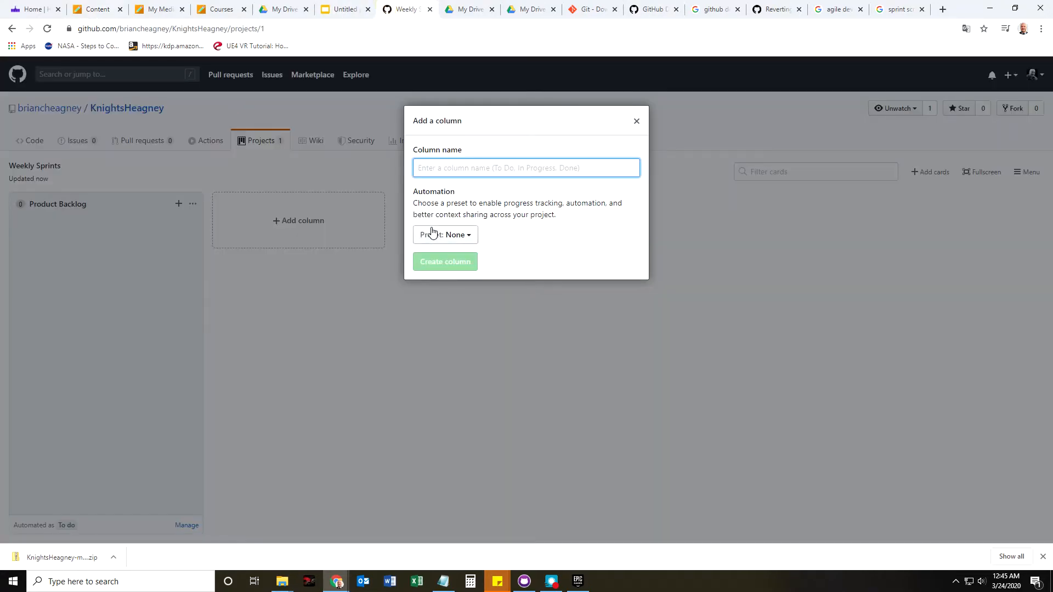
{"action": "type", "text": "Sprint Backlog"}
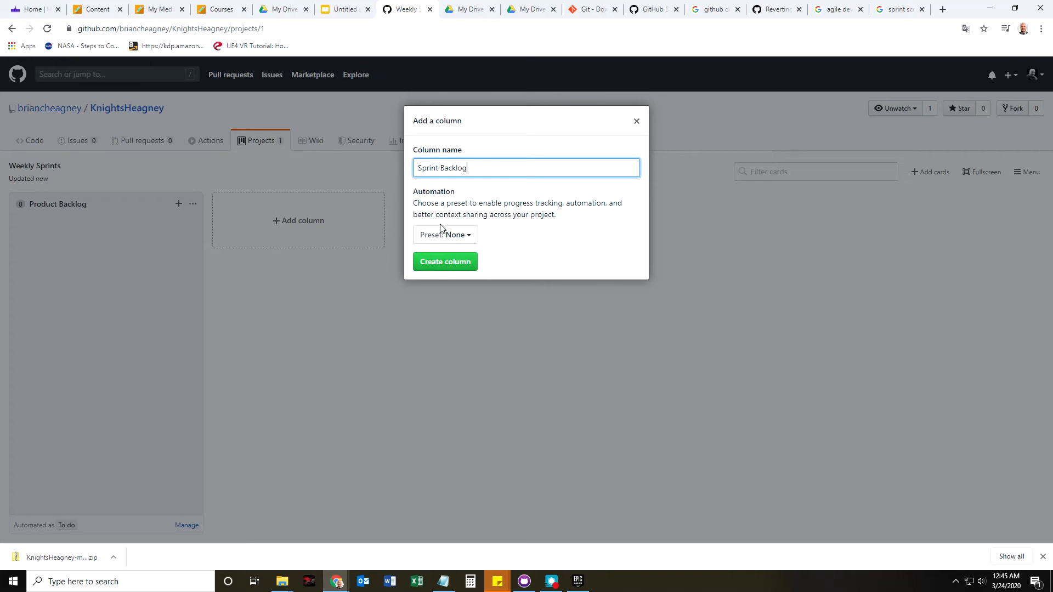
{"action": "left_click", "coordinate": [444, 234]}
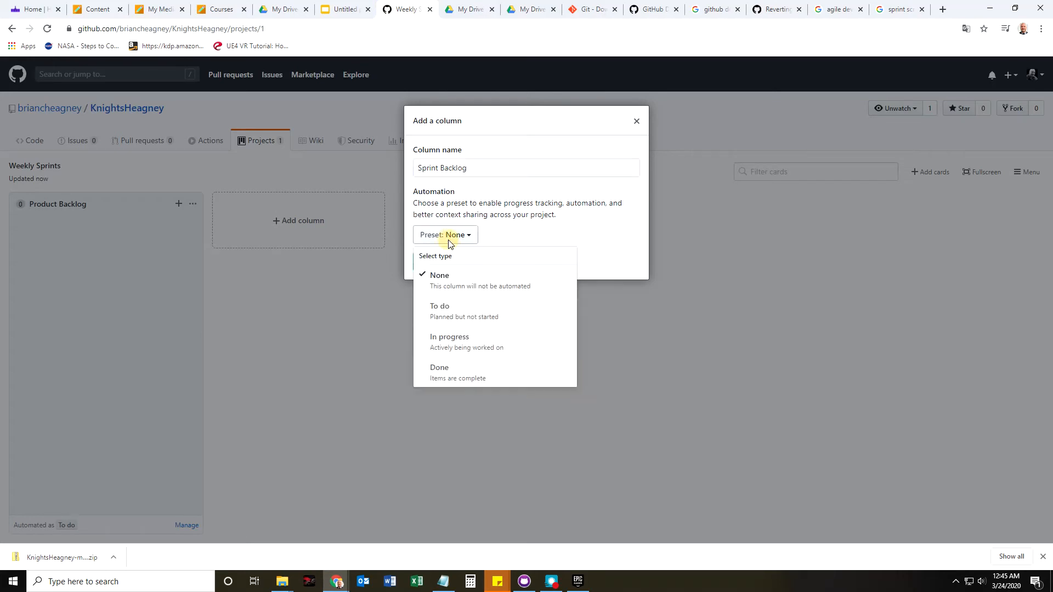
{"action": "left_click", "coordinate": [469, 349]}
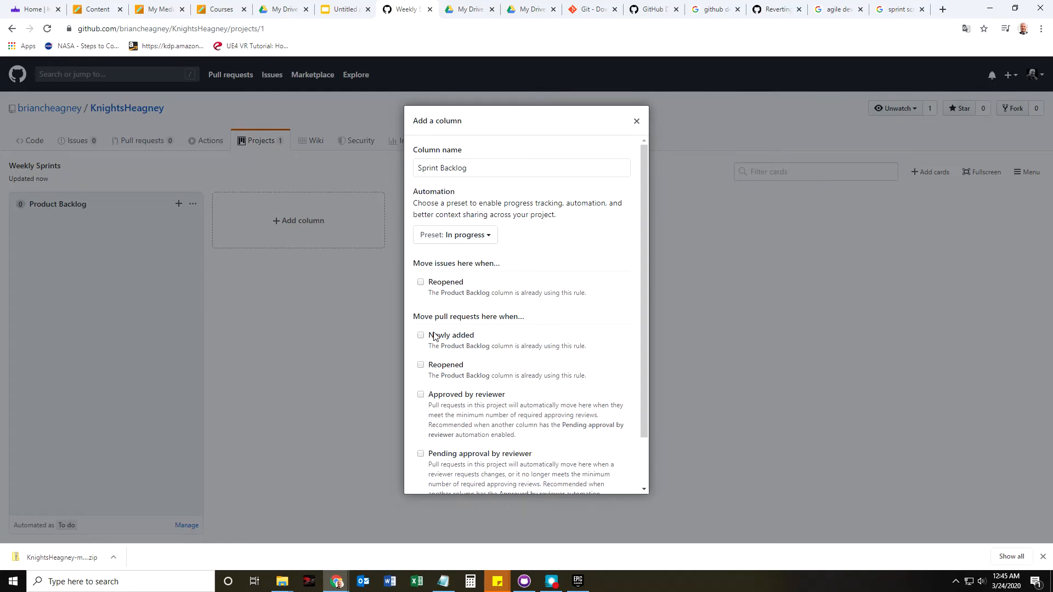
{"action": "scroll", "coordinate": [426, 451], "scroll_direction": "down", "scroll_amount": 2}
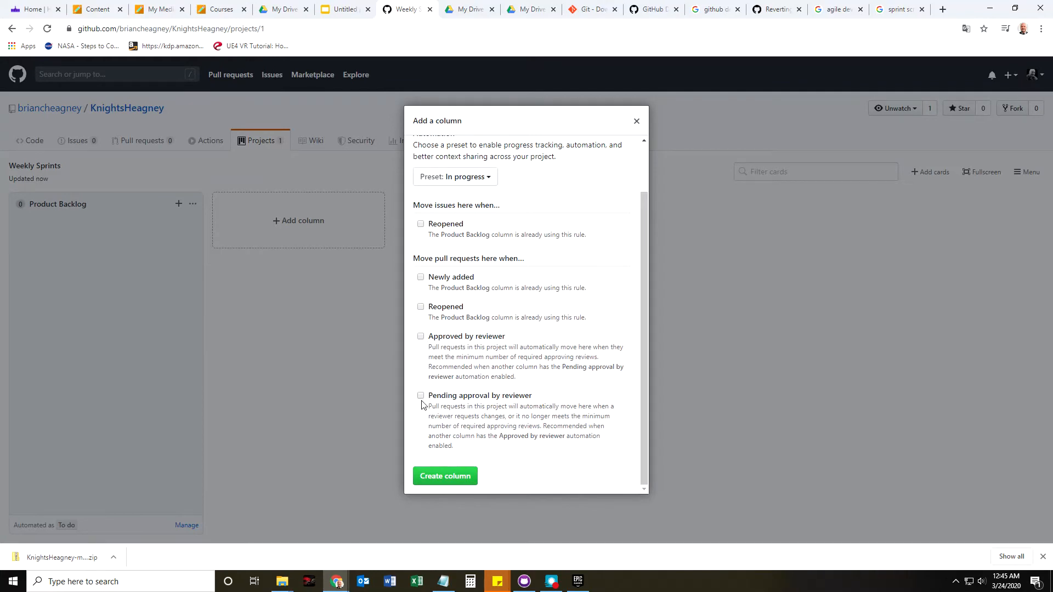
{"action": "left_click", "coordinate": [450, 476]}
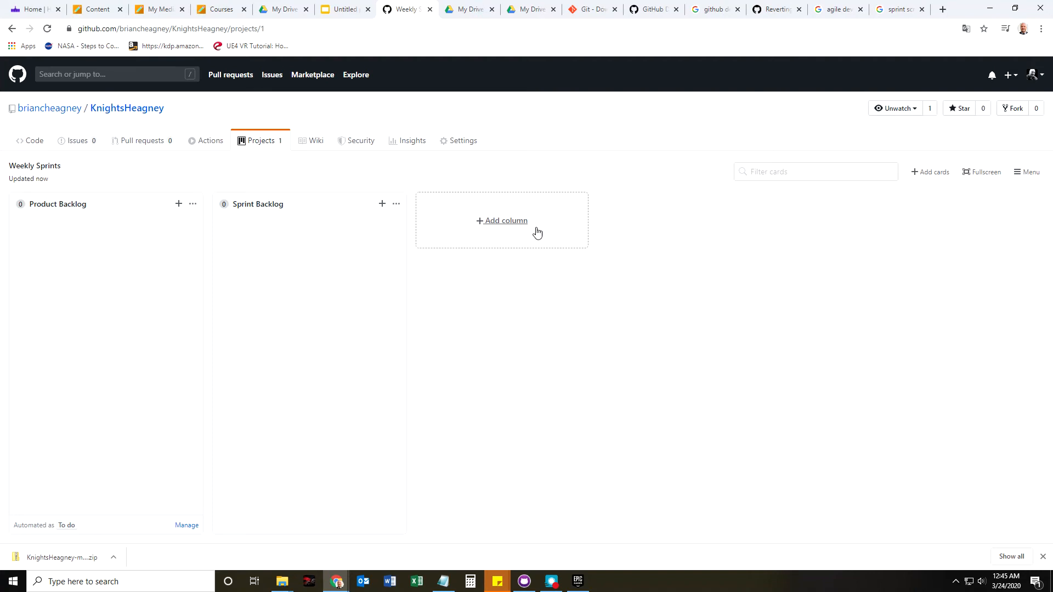
Create a 'Finished Tasks' column with the Done preset that automatically receives closed issues.
{"action": "left_click", "coordinate": [501, 226]}
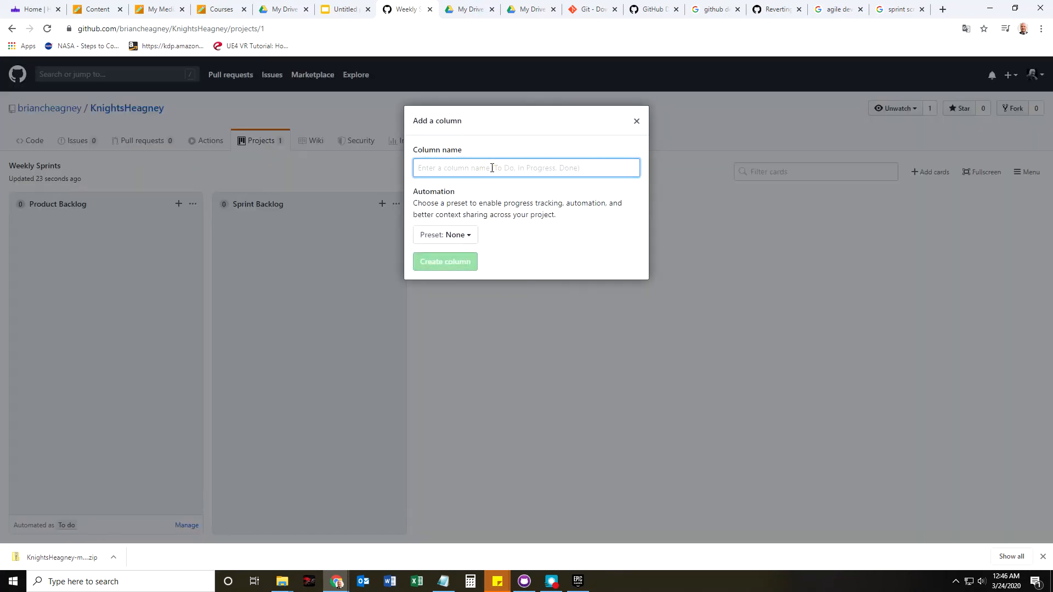
{"action": "left_click", "coordinate": [466, 235]}
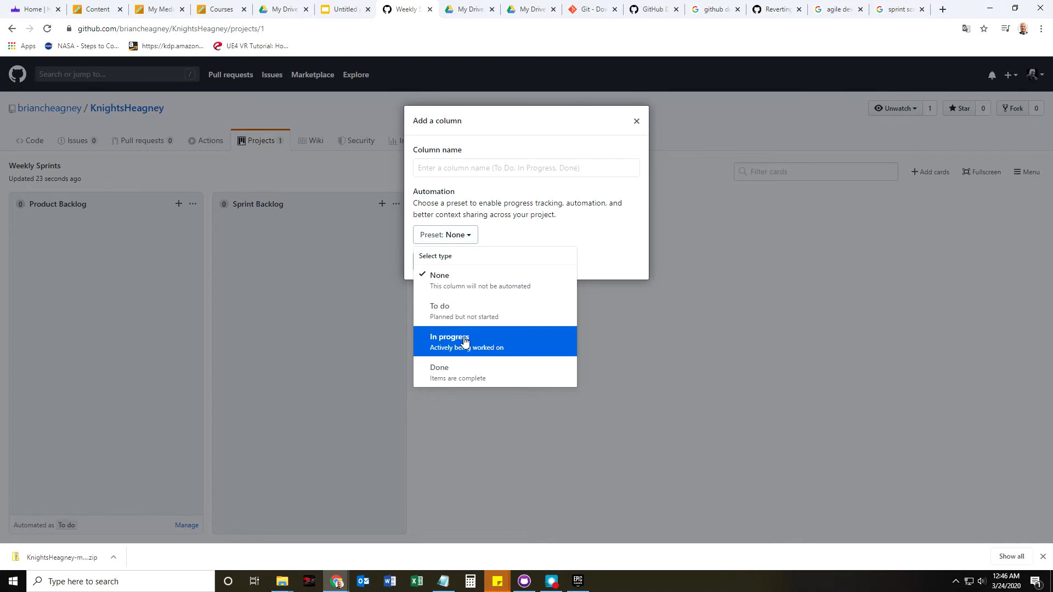
{"action": "left_click", "coordinate": [460, 378]}
{"action": "left_click", "coordinate": [476, 168]}
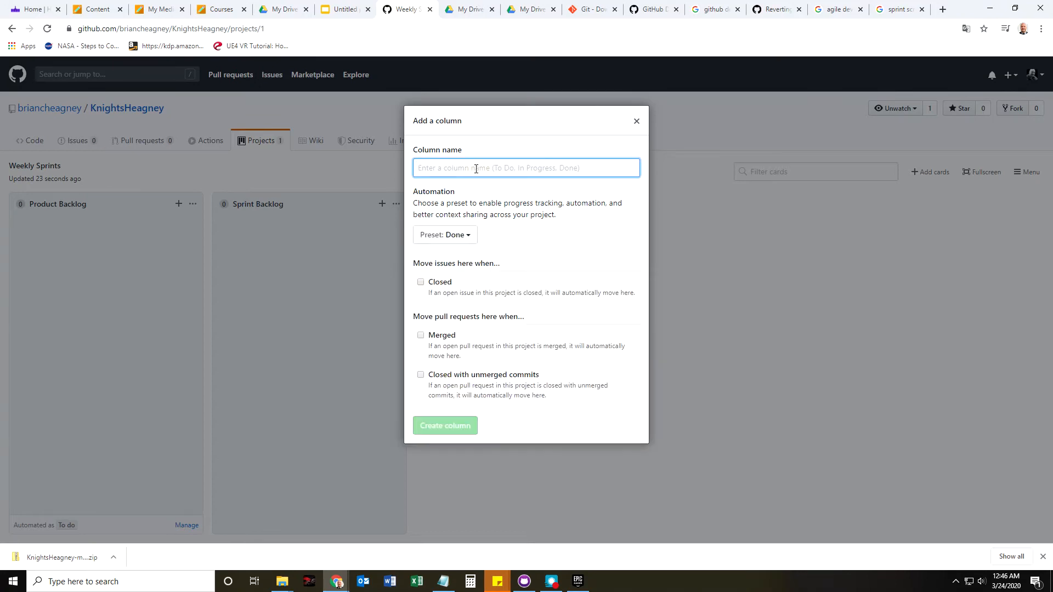
{"action": "type", "text": "Finished Tasks"}
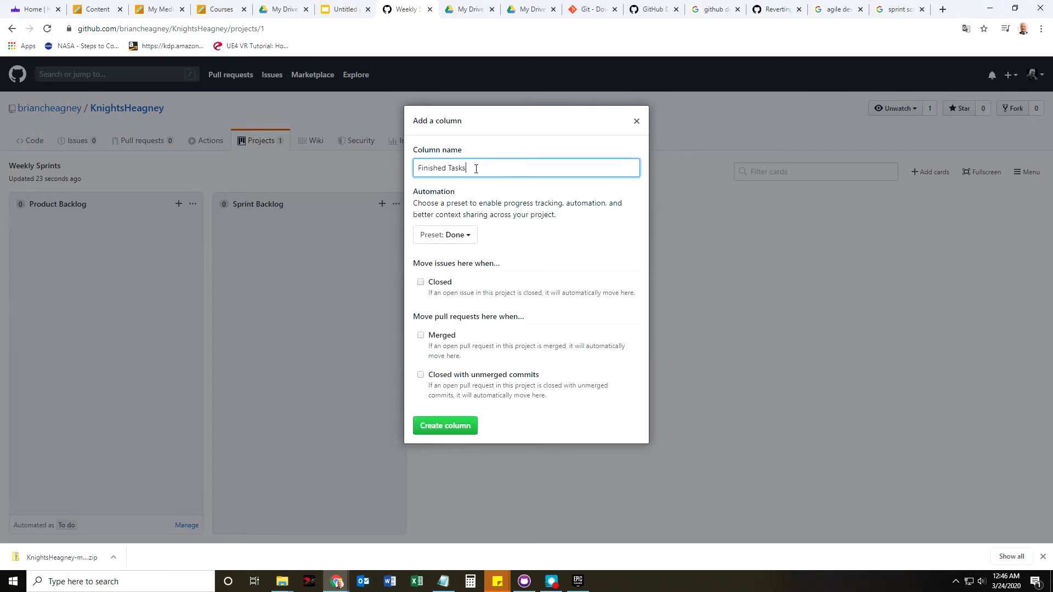
{"action": "left_click", "coordinate": [421, 282]}
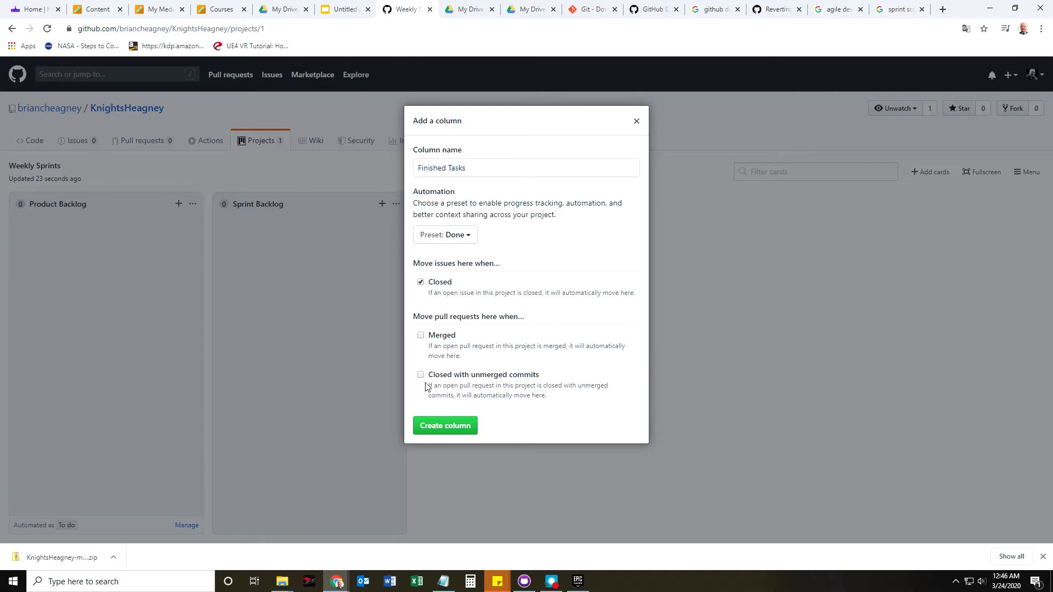
{"action": "left_click", "coordinate": [444, 426]}
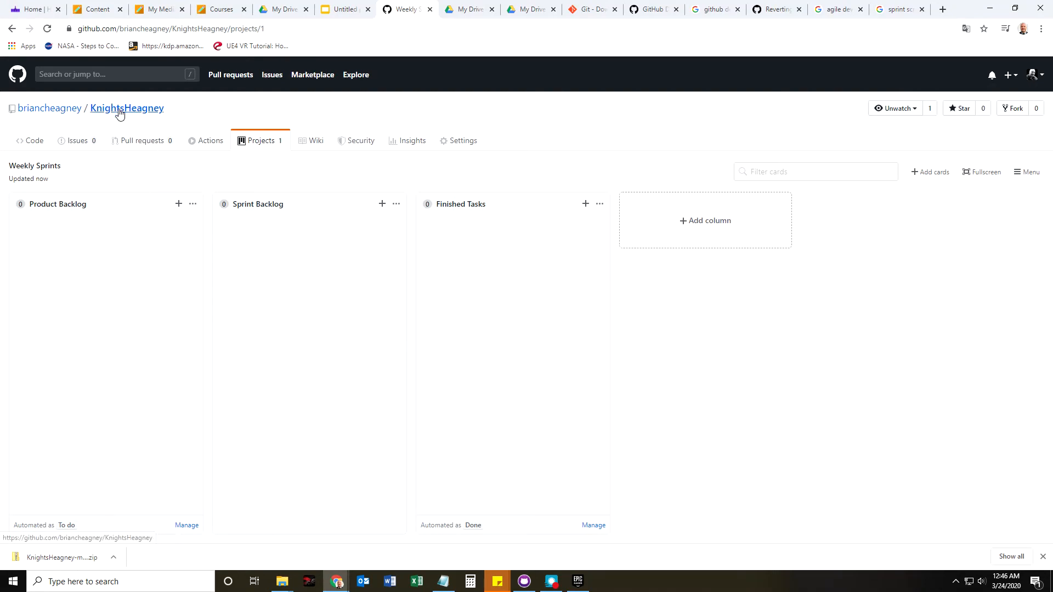
Go to the repository's Issues list and start a new issue.
{"action": "left_click", "coordinate": [81, 146]}
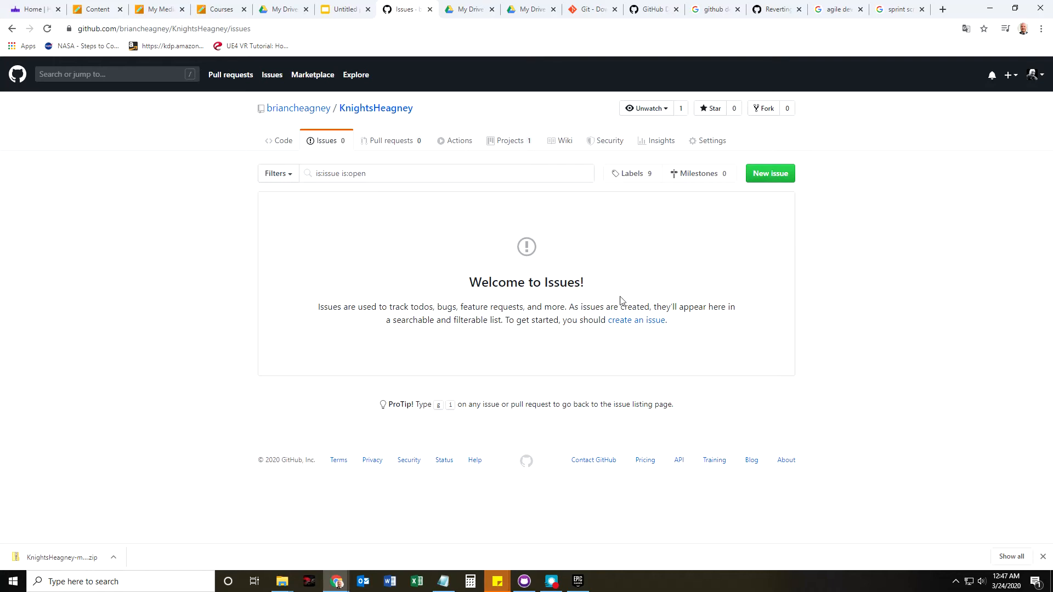
{"action": "left_click", "coordinate": [770, 174]}
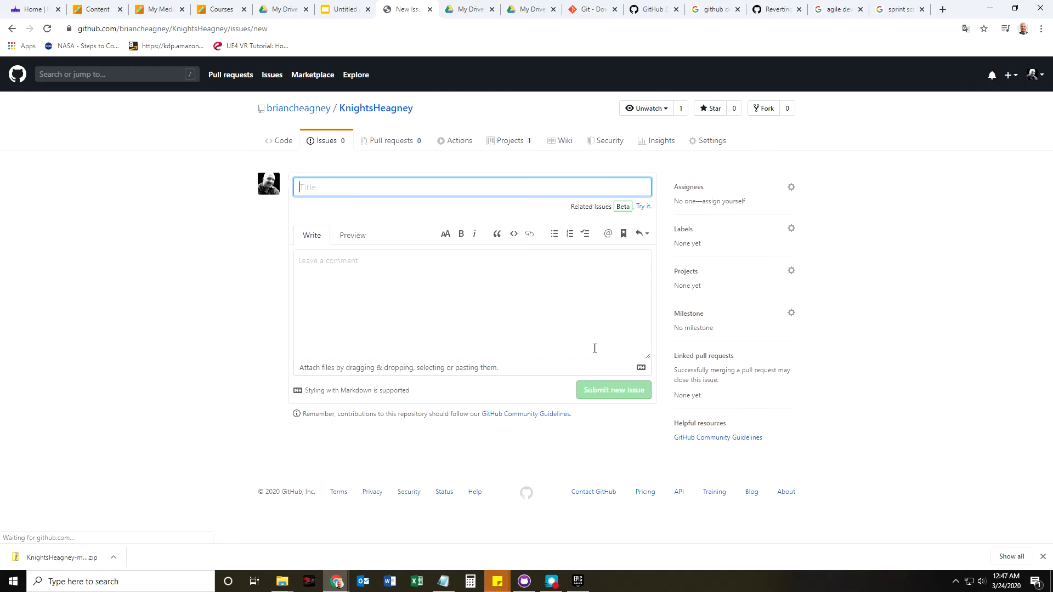
Title the new issue 'UI for picking tiles'.
{"action": "left_click", "coordinate": [341, 188]}
{"action": "type", "text": "UI"}
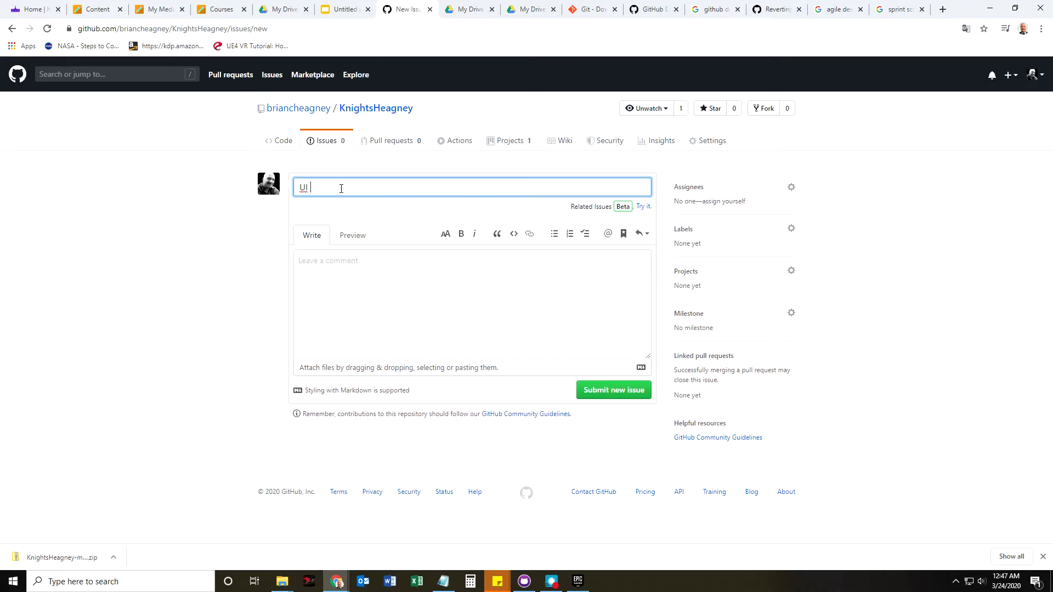
{"action": "type", "text": " for picking bloxks"}
{"action": "key", "text": "BackSpace"}
{"action": "key", "text": "BackSpace"}
{"action": "key", "text": "BackSpace"}
{"action": "key", "text": "BackSpace"}
{"action": "key", "text": "BackSpace"}
{"action": "key", "text": "BackSpace"}
{"action": "type", "text": "tiles"}
Write the user story: players need to see which tiles are pickable, providing consistency throughout the game.
{"action": "left_click", "coordinate": [348, 269]}
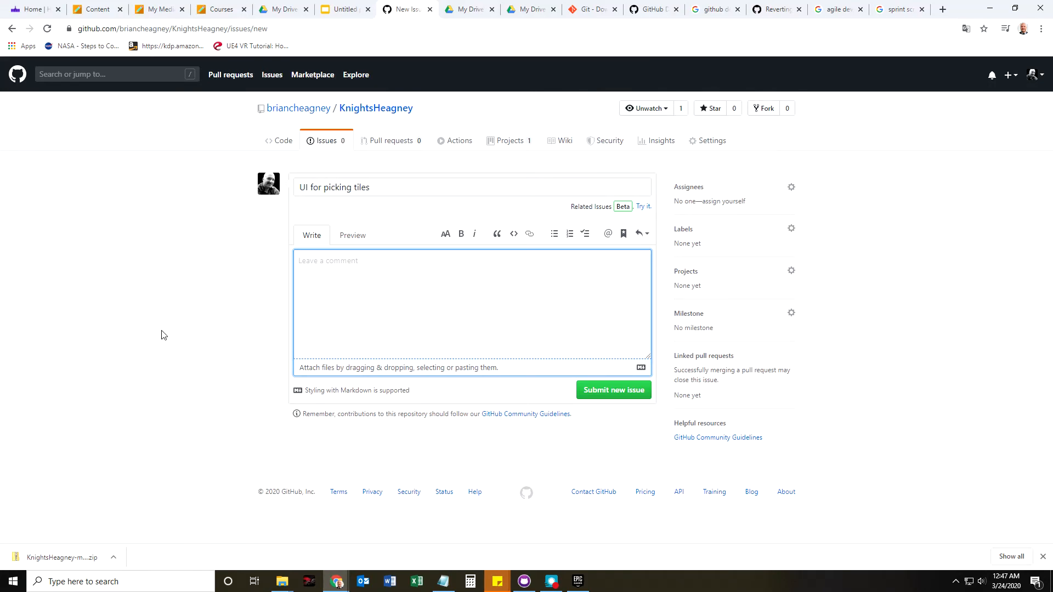
{"action": "type", "text": "From the us"}
{"action": "key", "text": "BackSpace"}
{"action": "key", "text": "BackSpace"}
{"action": "type", "text": "playe"}
{"action": "type", "text": "r's per"}
{"action": "key", "text": "BackSpace"}
{"action": "key", "text": "BackSpace"}
{"action": "key", "text": "BackSpace"}
{"action": "key", "text": "BackSpace"}
{"action": "key", "text": "BackSpace"}
{"action": "key", "text": "BackSpace"}
{"action": "key", "text": "BackSpace"}
{"action": "key", "text": "BackSpace"}
{"action": "key", "text": "BackSpace"}
{"action": "key", "text": "BackSpace"}
{"action": "key", "text": "BackSpace"}
{"action": "key", "text": "BackSpace"}
{"action": "key", "text": "BackSpace"}
{"action": "key", "text": "BackSpace"}
{"action": "key", "text": "BackSpace"}
{"action": "key", "text": "BackSpace"}
{"action": "key", "text": "BackSpace"}
{"action": "key", "text": "BackSpace"}
{"action": "key", "text": "BackSpace"}
{"action": "type", "text": "As a play"}
{"action": "type", "text": "er, I need to visua"}
{"action": "type", "text": "lize"}
{"action": "type", "text": " or understand w"}
{"action": "type", "text": "hich "}
{"action": "type", "text": "tiles are "}
{"action": "type", "text": "\"pickable\""}
{"action": "type", "text": "."}
{"action": "type", "text": "becasue"}
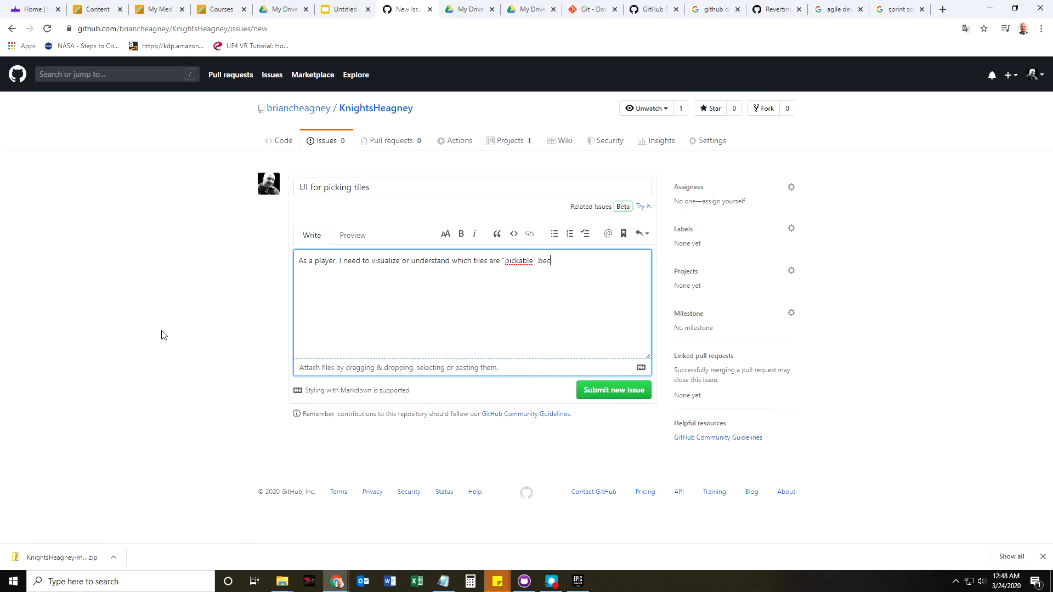
{"action": "key", "text": "BackSpace"}
{"action": "key", "text": "BackSpace"}
{"action": "key", "text": "BackSpace"}
{"action": "type", "text": "use not everyone knows"}
{"action": "type", "text": "rules of ches"}
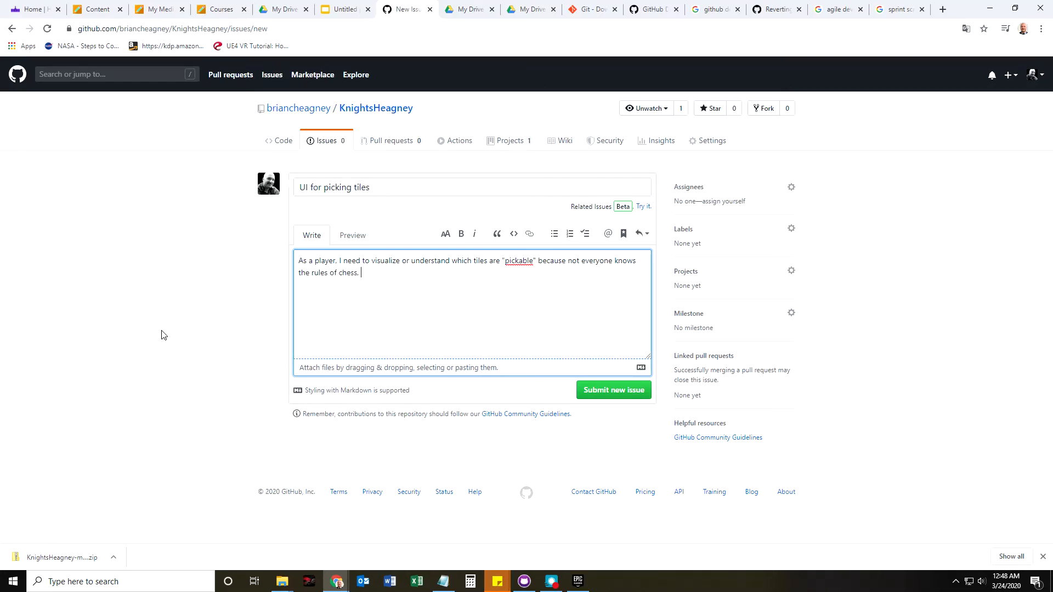
{"action": "type", "text": "s, not everyone wants to thin"}
{"action": "type", "text": "k, it will provide consistency"}
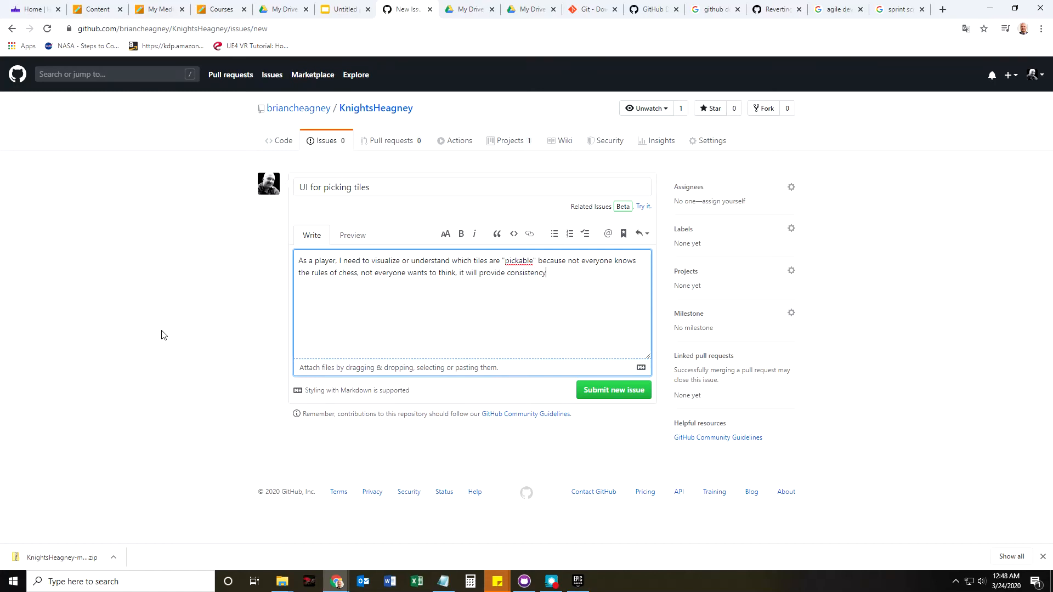
{"action": "type", "text": " throughte t"}
{"action": "key", "text": "BackSpace"}
{"action": "key", "text": "BackSpace"}
{"action": "key", "text": "BackSpace"}
{"action": "type", "text": "ut the game"}
Add Conditions of Satisfaction: player sees the tile change; a first-draft, not final, UI design is implemented.
{"action": "type", "text": "ondi"}
{"action": "type", "text": "tion"}
{"action": "type", "text": "s of Sadis"}
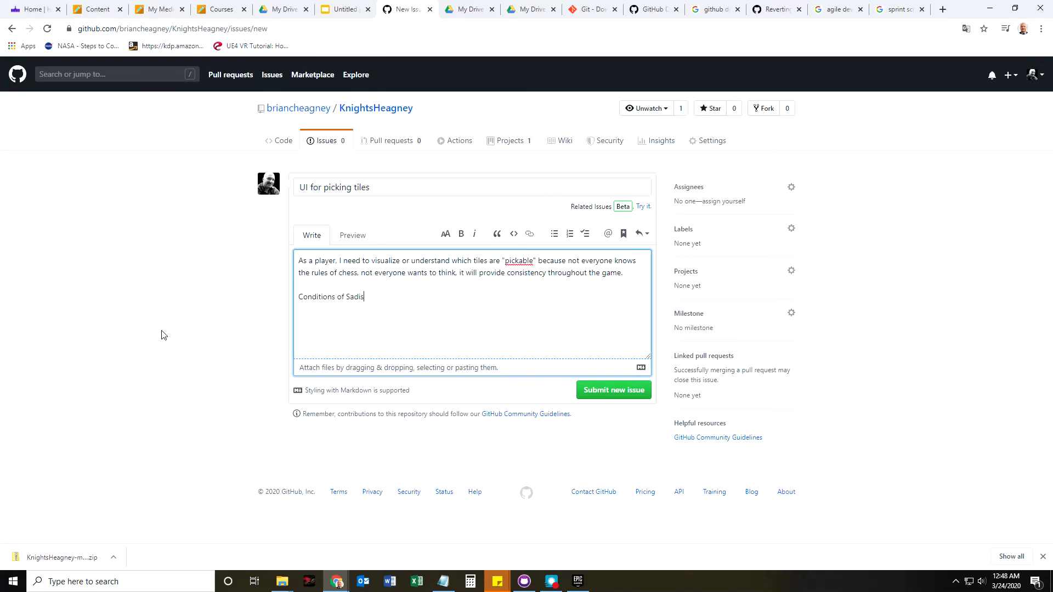
{"action": "type", "text": "tsaction"}
{"action": "type", "text": "irst draf"}
{"action": "key", "text": "BackSpace"}
{"action": "key", "text": "BackSpace"}
{"action": "key", "text": "BackSpace"}
{"action": "type", "text": "UI elemetn"}
{"action": "key", "text": "BackSpace"}
{"action": "key", "text": "BackSpace"}
{"action": "key", "text": "BackSpace"}
{"action": "key", "text": "BackSpace"}
{"action": "key", "text": "BackSpace"}
{"action": "key", "text": "BackSpace"}
{"action": "key", "text": "BackSpace"}
{"action": "key", "text": "BackSpace"}
{"action": "key", "text": "BackSpace"}
{"action": "type", "text": "Player must see the change in the tile."}
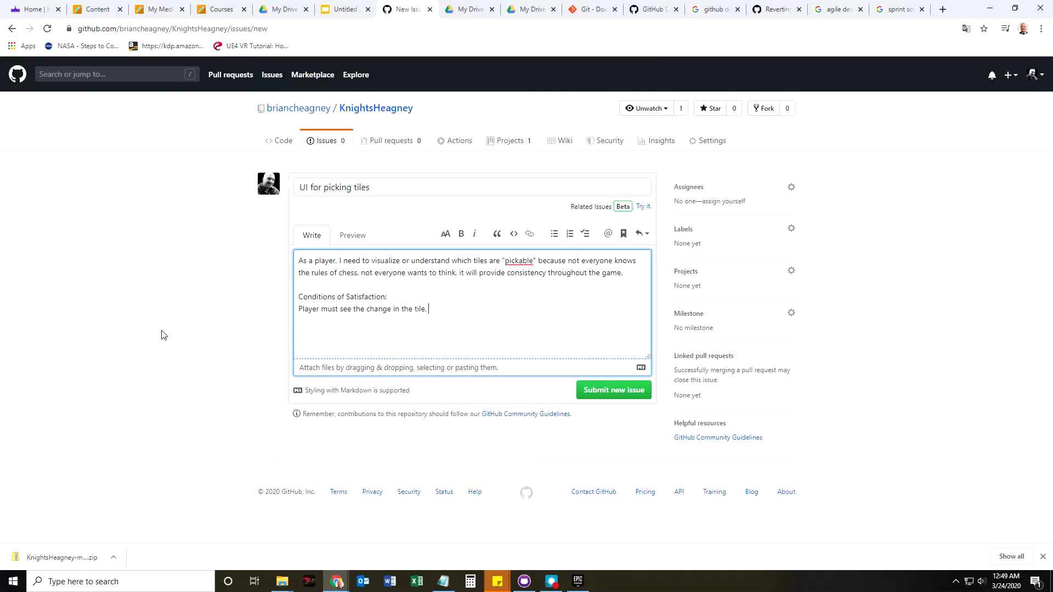
{"action": "type", "text": " First draft UI design must be implemented."}
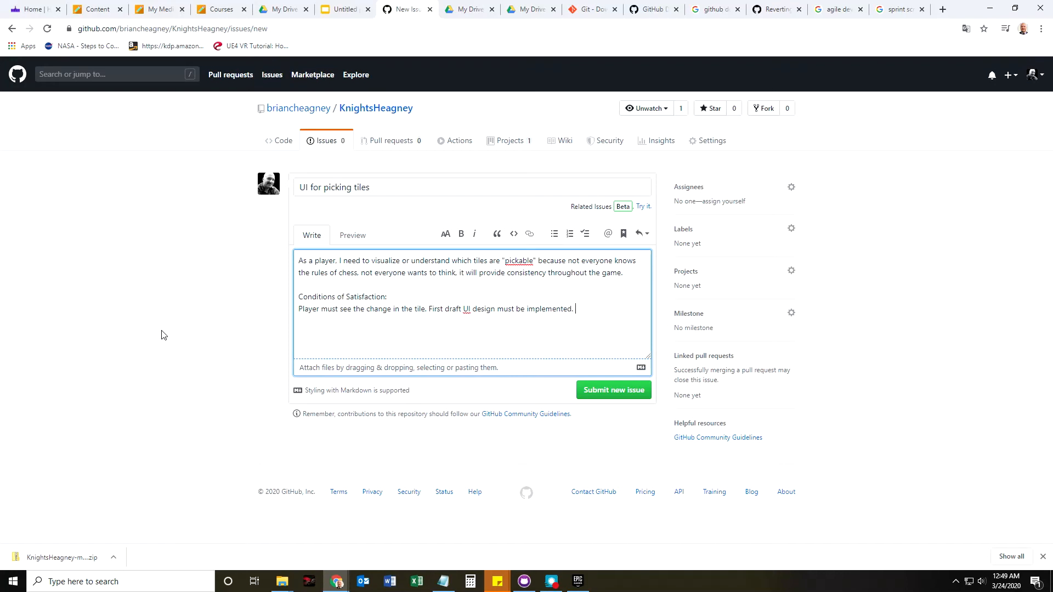
{"action": "type", "text": " It doesn't have to be the final version, but I need"}
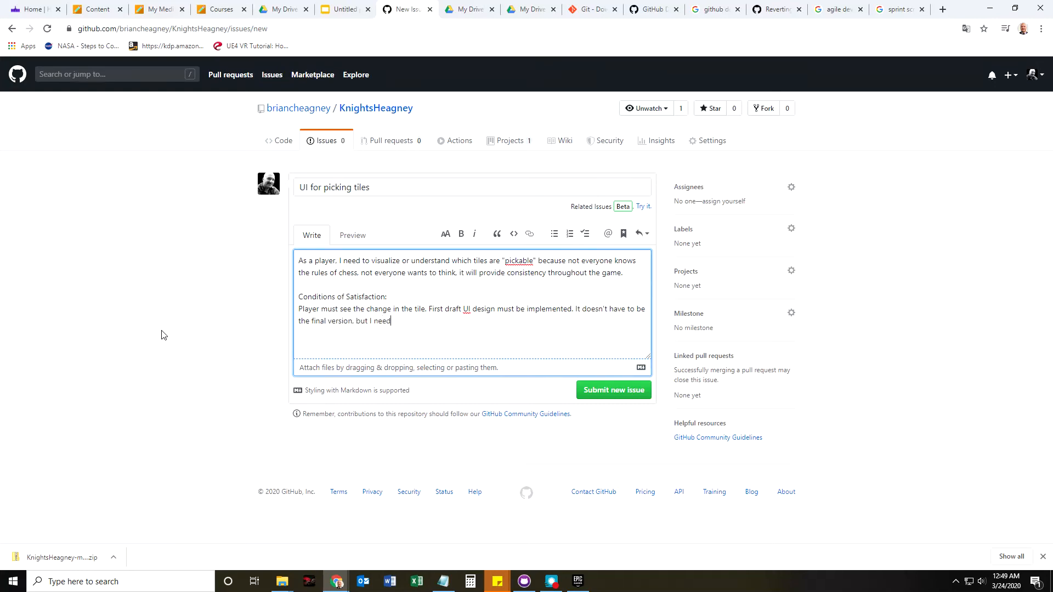
{"action": "type", "text": " to start with word"}
{"action": "key", "text": "BackSpace"}
{"action": "key", "text": "BackSpace"}
{"action": "type", "text": "omething."}
Assign the issue to yourself using the Assignees picker.
{"action": "left_click", "coordinate": [791, 188]}
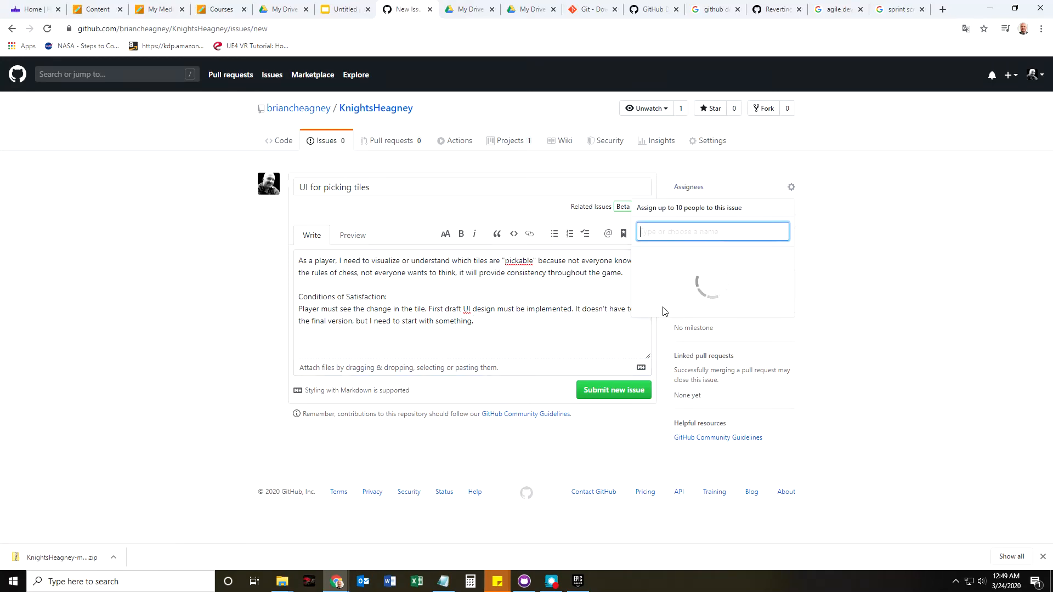
{"action": "left_click", "coordinate": [703, 258]}
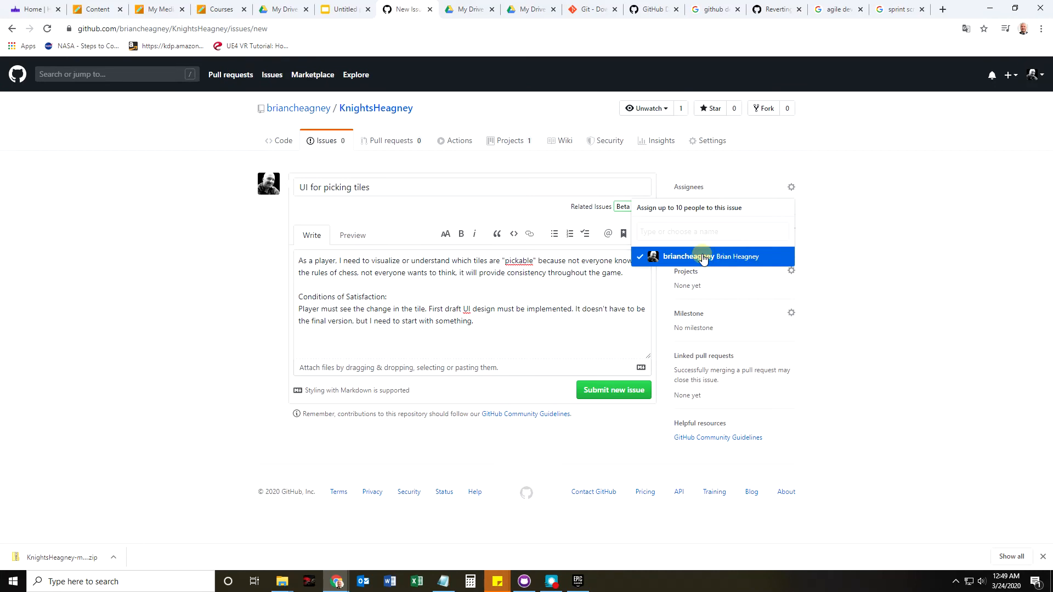
{"action": "left_click", "coordinate": [710, 187]}
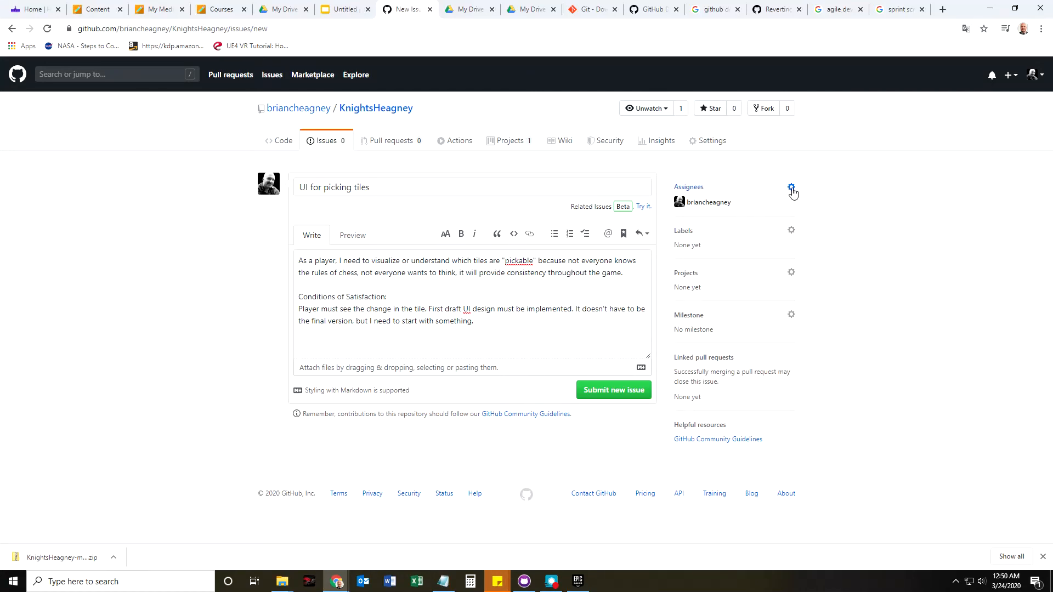
{"action": "left_click", "coordinate": [790, 189]}
{"action": "left_click", "coordinate": [686, 232]}
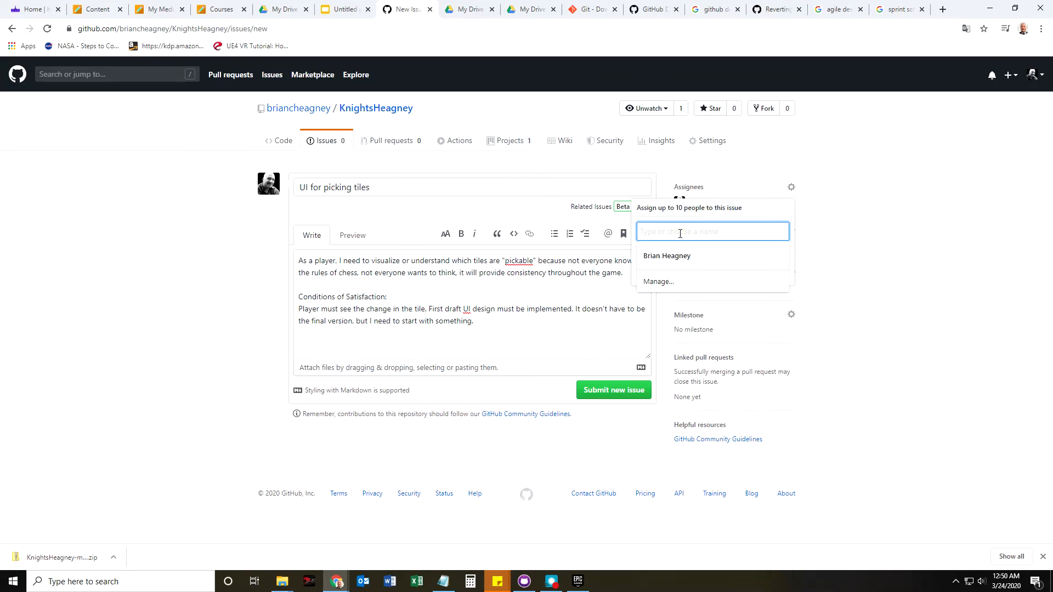
{"action": "type", "text": "bri"}
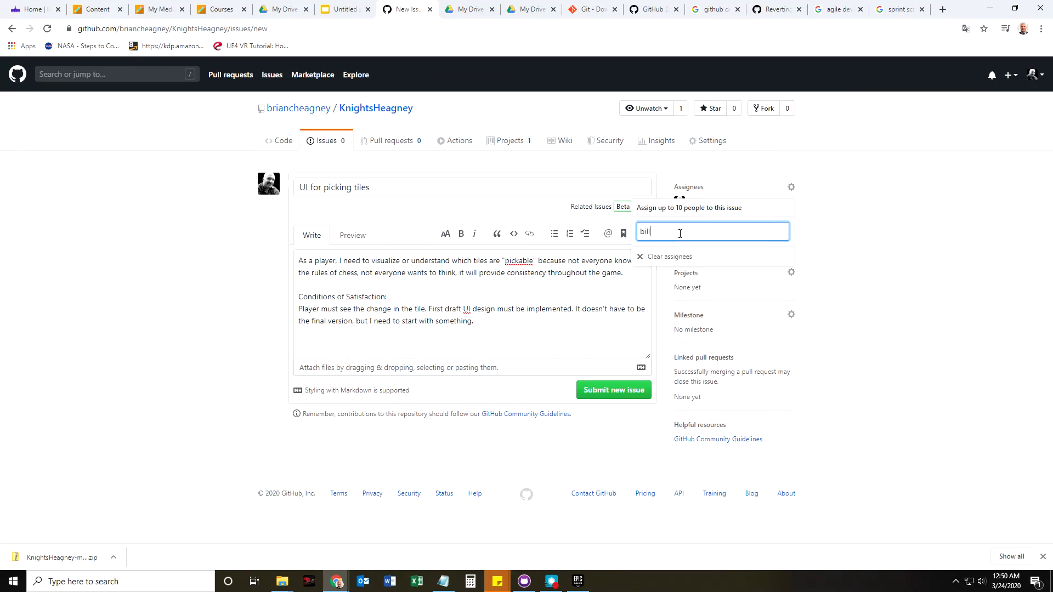
{"action": "key", "text": "Return"}
{"action": "left_click", "coordinate": [719, 201]}
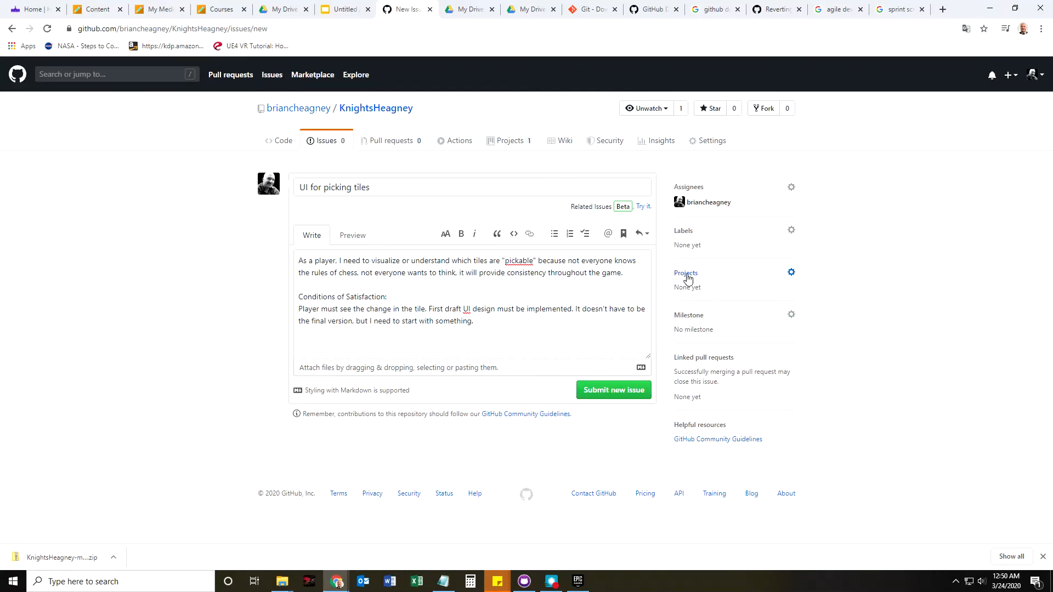
Link the issue to the Weekly Sprints project and submit it as issue #1.
{"action": "left_click", "coordinate": [791, 272]}
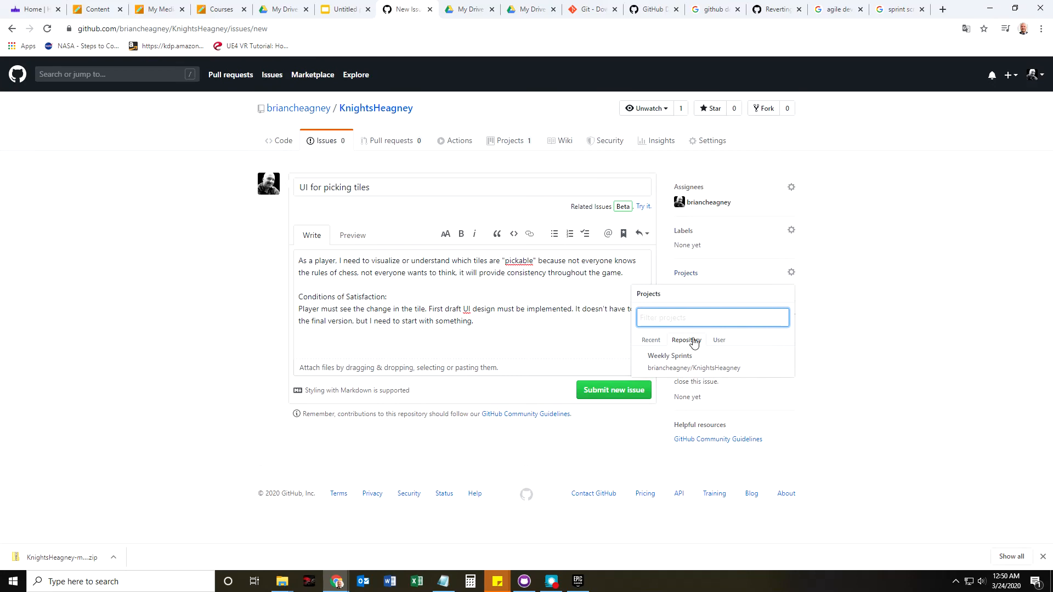
{"action": "left_click", "coordinate": [679, 361]}
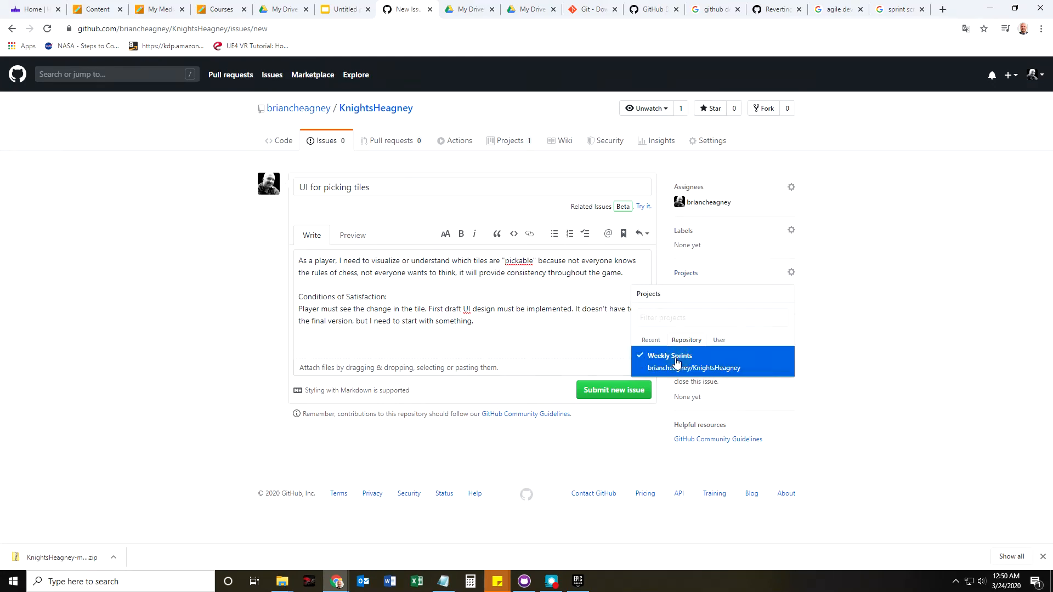
{"action": "left_click", "coordinate": [879, 345]}
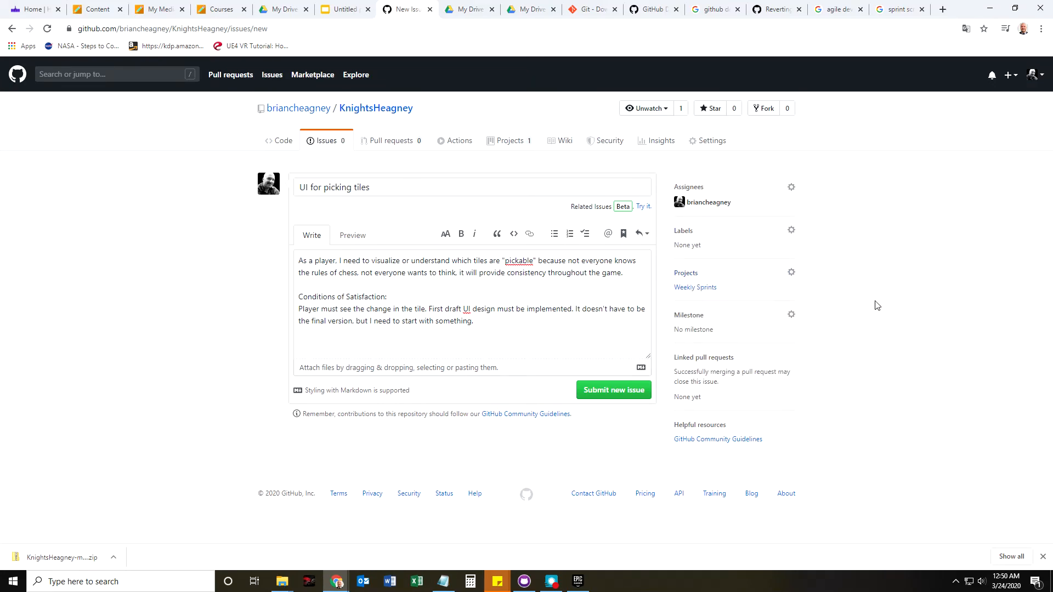
{"action": "left_click", "coordinate": [600, 392]}
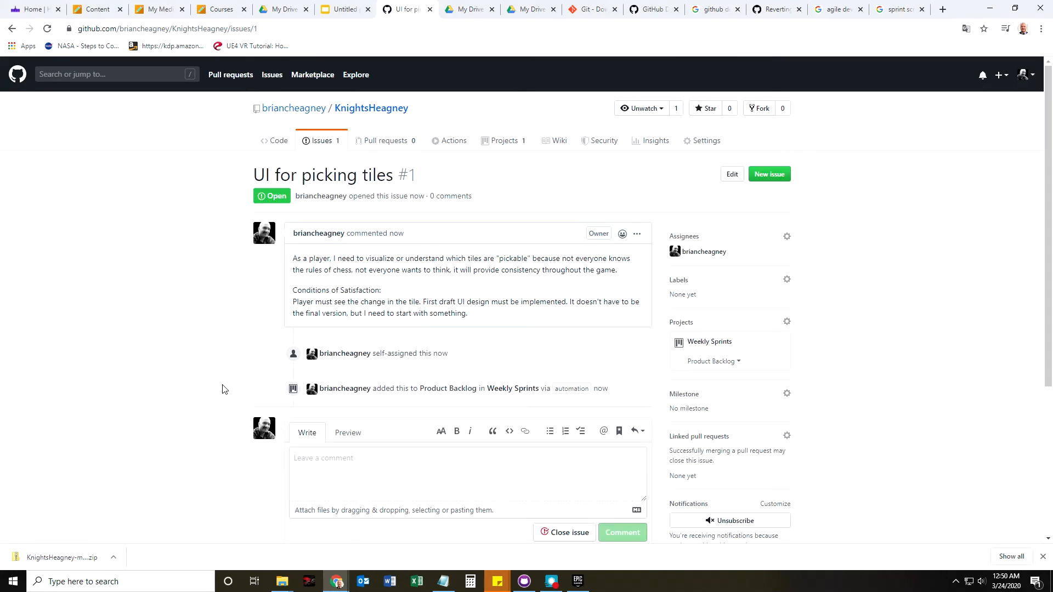
{"action": "left_click", "coordinate": [500, 141]}
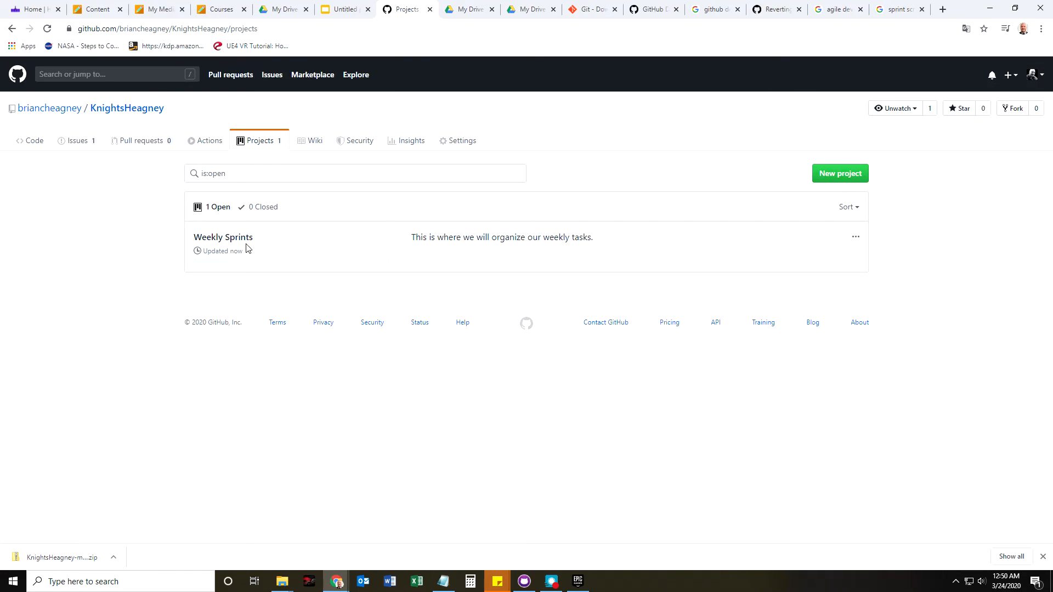
Open the Weekly Sprints board from the Projects list, with issues #1–#4 in Product Backlog.
{"action": "left_click", "coordinate": [241, 241]}
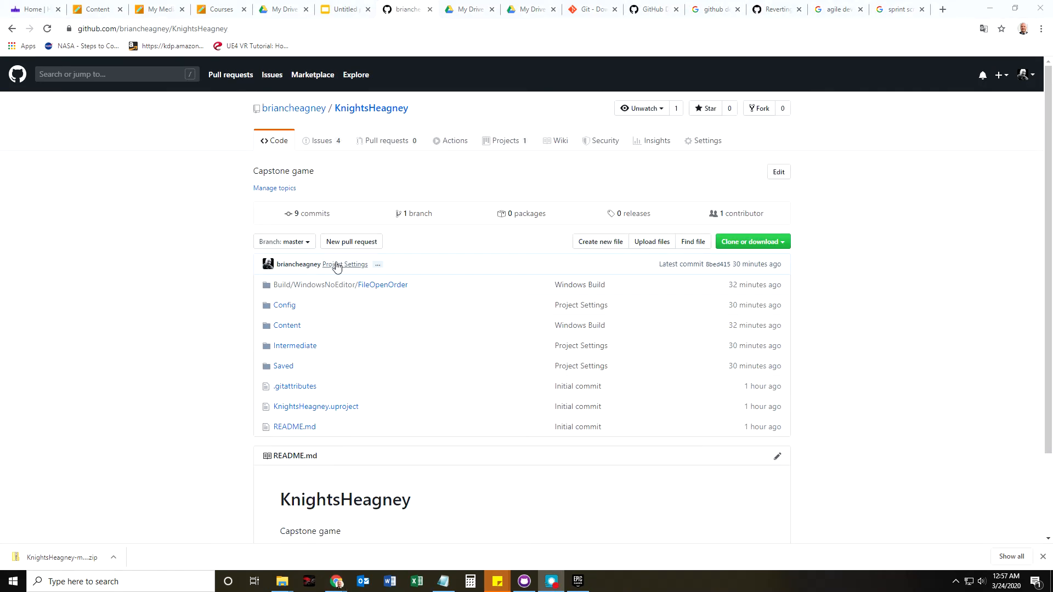
{"action": "left_click", "coordinate": [501, 141]}
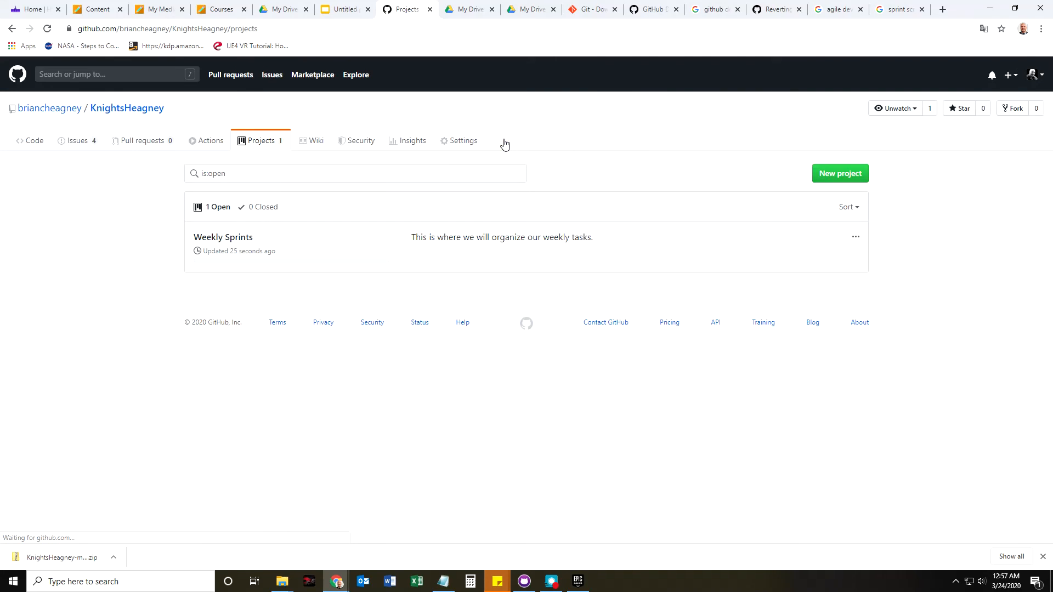
{"action": "left_click", "coordinate": [247, 240]}
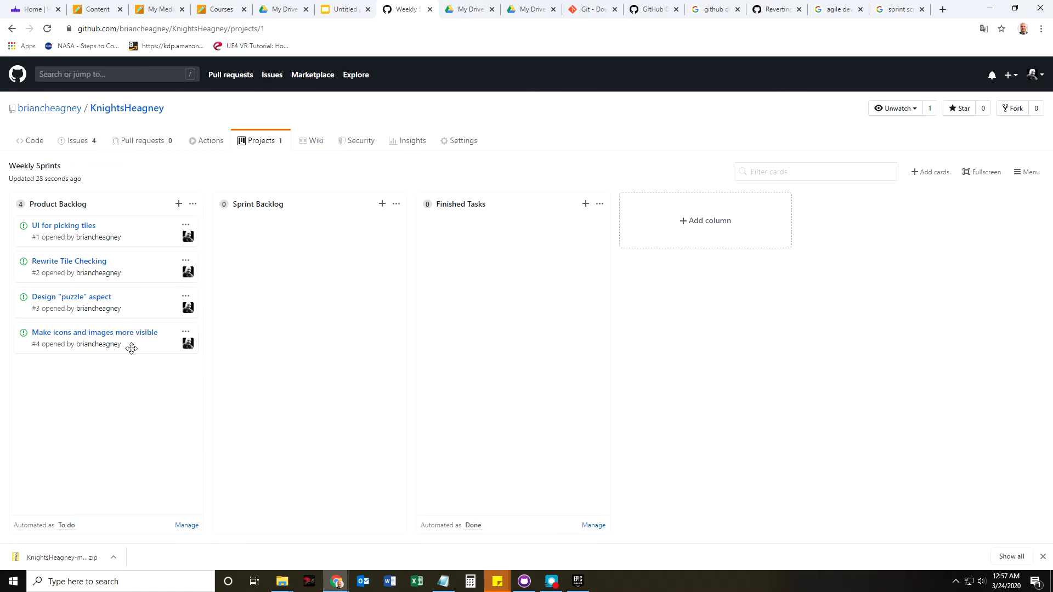
Drag 'Design "puzzle" aspect' (#3) and 'Make icons and images more visible' (#4) into Sprint Backlog.
{"action": "left_click_drag", "start_coordinate": [134, 301], "coordinate": [318, 235]}
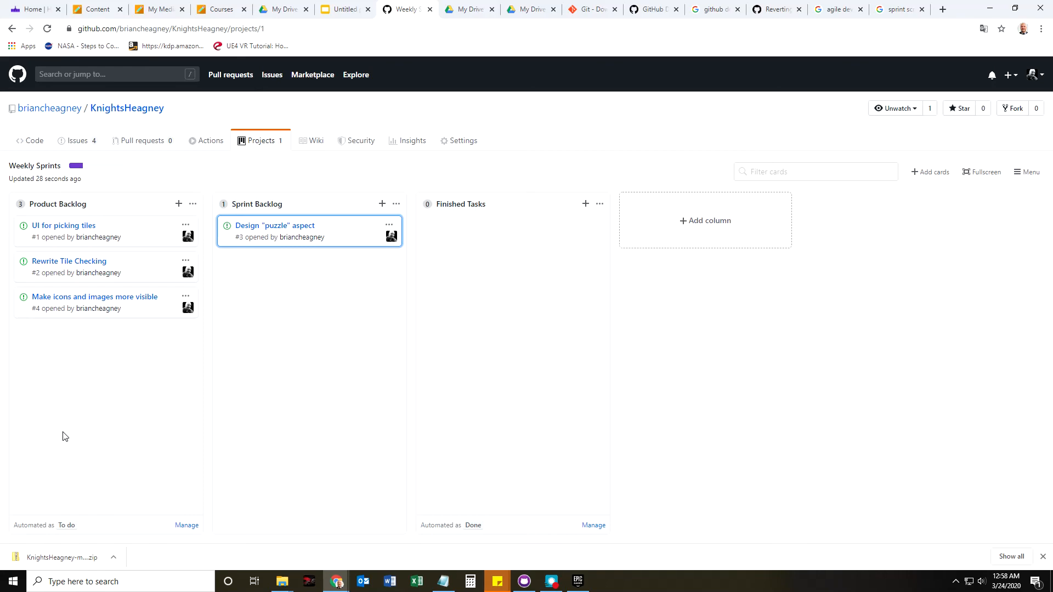
{"action": "left_click_drag", "start_coordinate": [141, 312], "coordinate": [333, 278]}
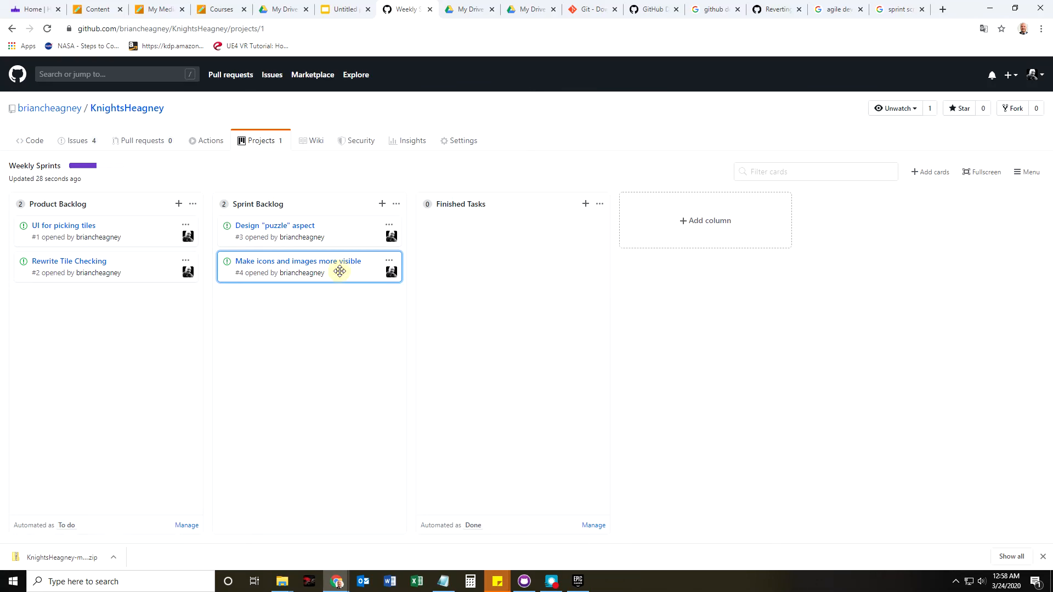
Open issue #4, 'Make icons and images more visible', on its full issue page.
{"action": "left_click", "coordinate": [317, 262]}
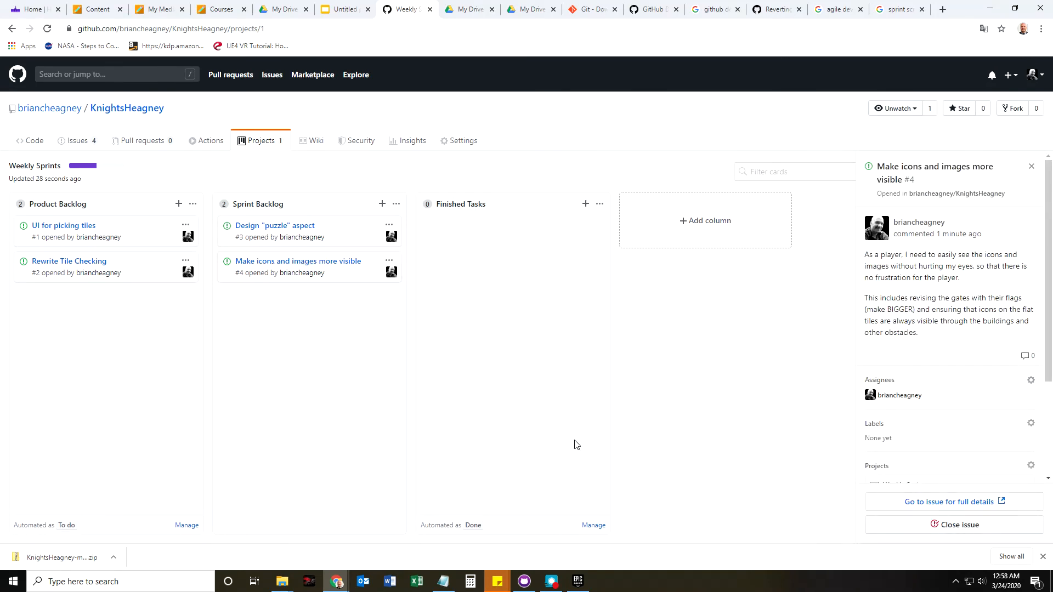
{"action": "scroll", "coordinate": [905, 439], "scroll_direction": "down", "scroll_amount": 3}
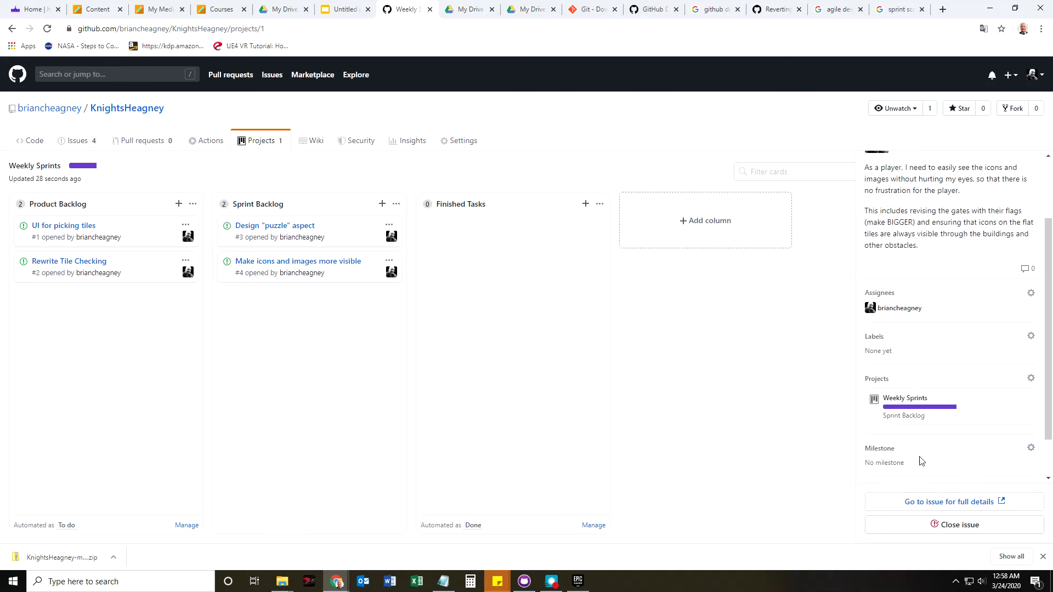
{"action": "left_click", "coordinate": [953, 507]}
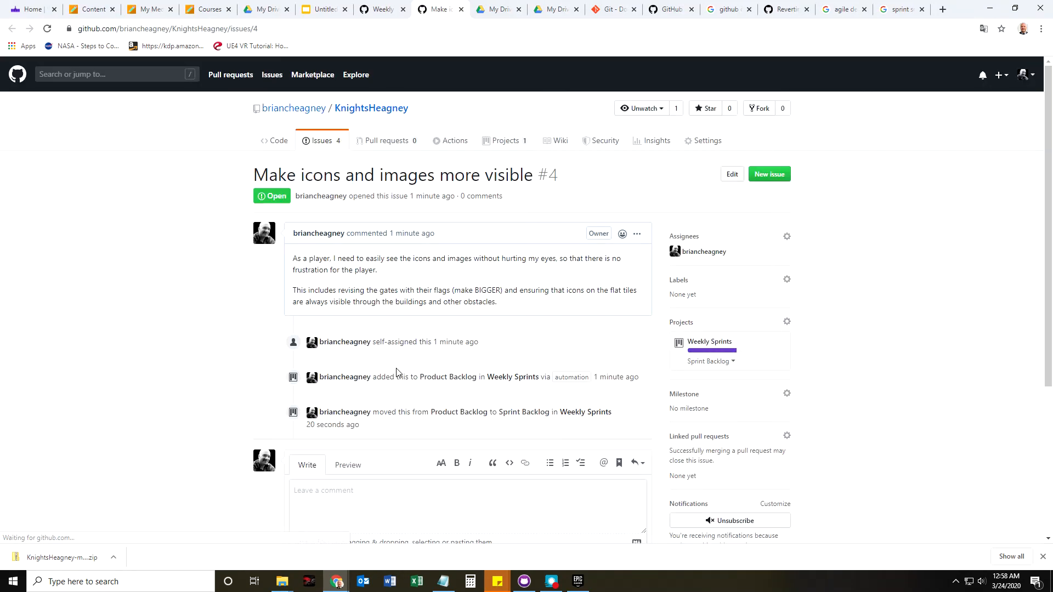
{"action": "scroll", "coordinate": [244, 374], "scroll_direction": "down", "scroll_amount": 4}
Write a short request to a teammate in the comment box and post it.
{"action": "left_click", "coordinate": [360, 273]}
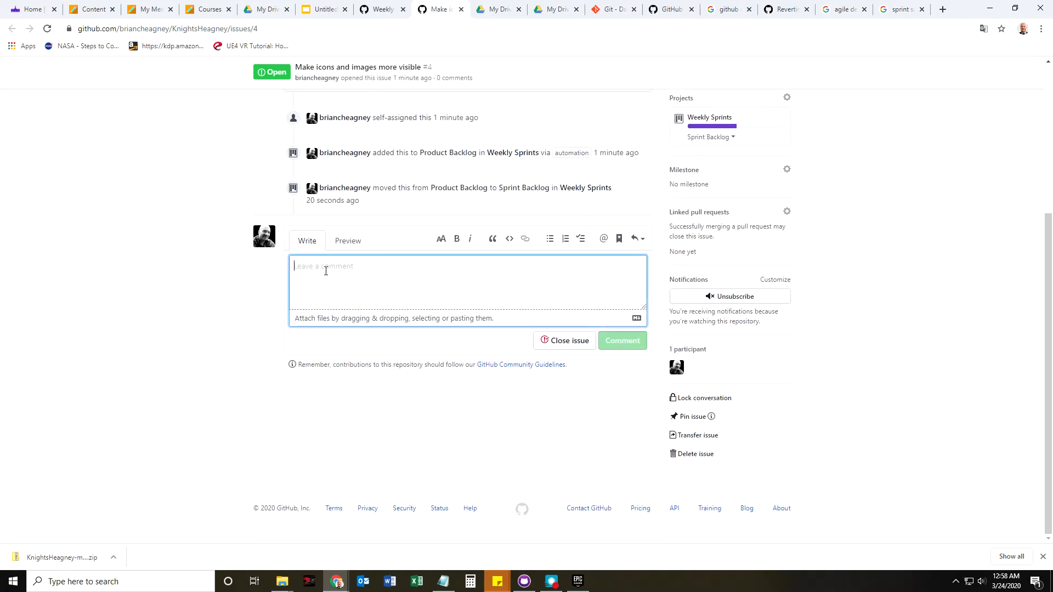
{"action": "type", "text": "He"}
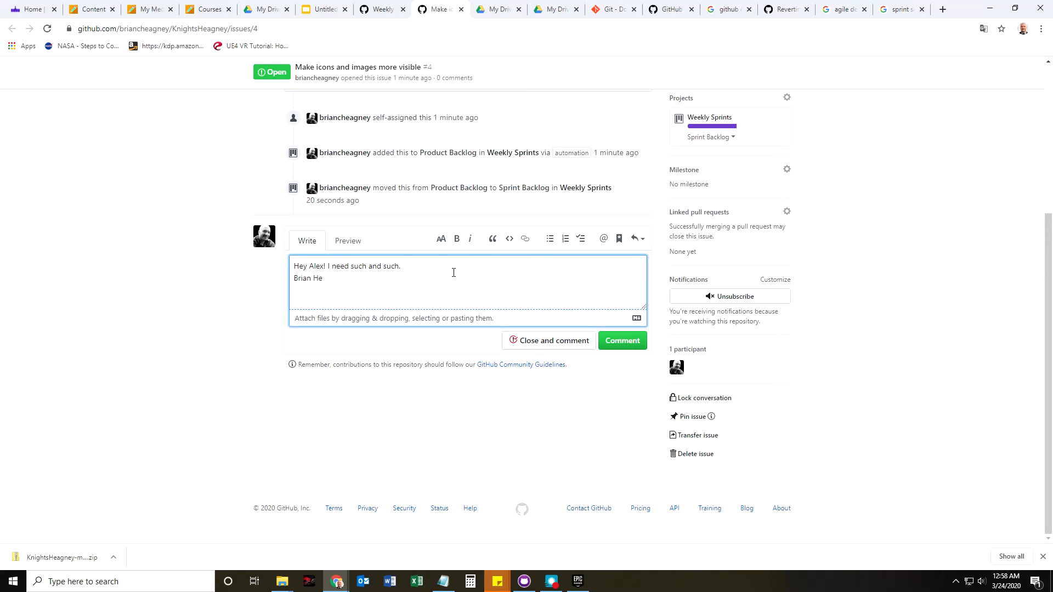
{"action": "key", "text": "BackSpace"}
{"action": "key", "text": "BackSpace"}
{"action": "key", "text": "BackSpace"}
{"action": "key", "text": "BackSpace"}
{"action": "key", "text": "BackSpace"}
{"action": "key", "text": "BackSpace"}
{"action": "key", "text": "BackSpace"}
{"action": "key", "text": "BackSpace"}
{"action": "key", "text": "BackSpace"}
{"action": "key", "text": "BackSpace"}
{"action": "key", "text": "BackSpace"}
{"action": "key", "text": "BackSpace"}
{"action": "scroll", "coordinate": [817, 376], "scroll_direction": "up", "scroll_amount": 4}
{"action": "scroll", "coordinate": [794, 413], "scroll_direction": "down", "scroll_amount": 4}
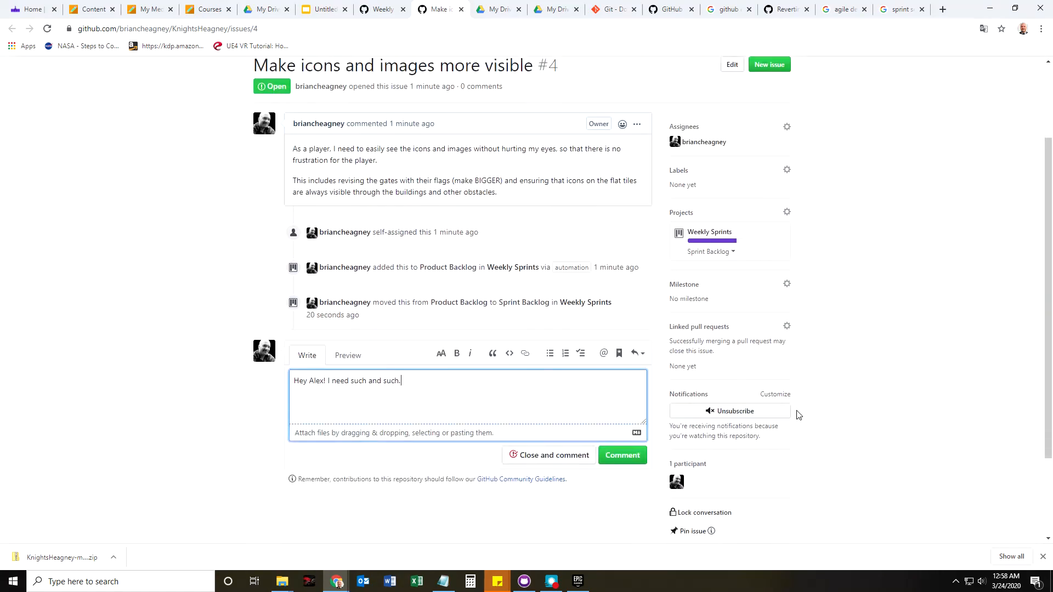
{"action": "left_click", "coordinate": [611, 348]}
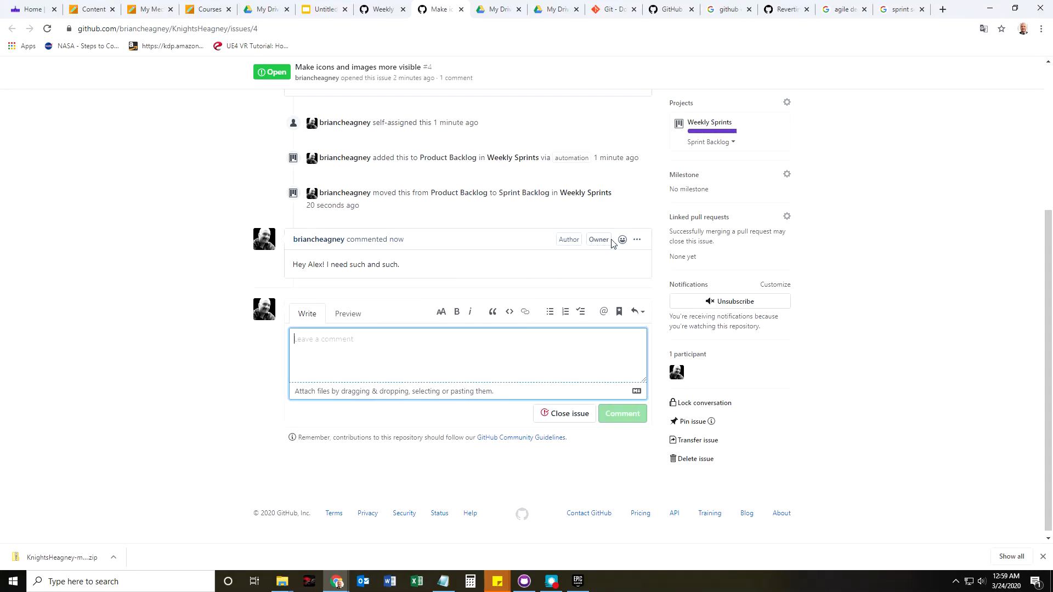
Open the new comment's options menu, close it unchanged, and review the issue page.
{"action": "left_click", "coordinate": [637, 240]}
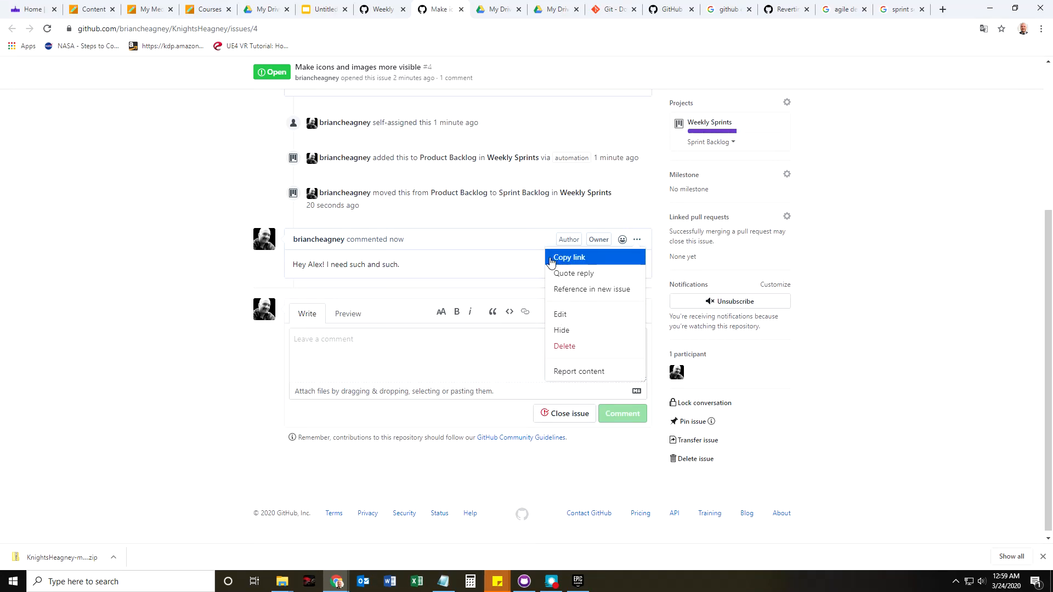
{"action": "left_click", "coordinate": [527, 269]}
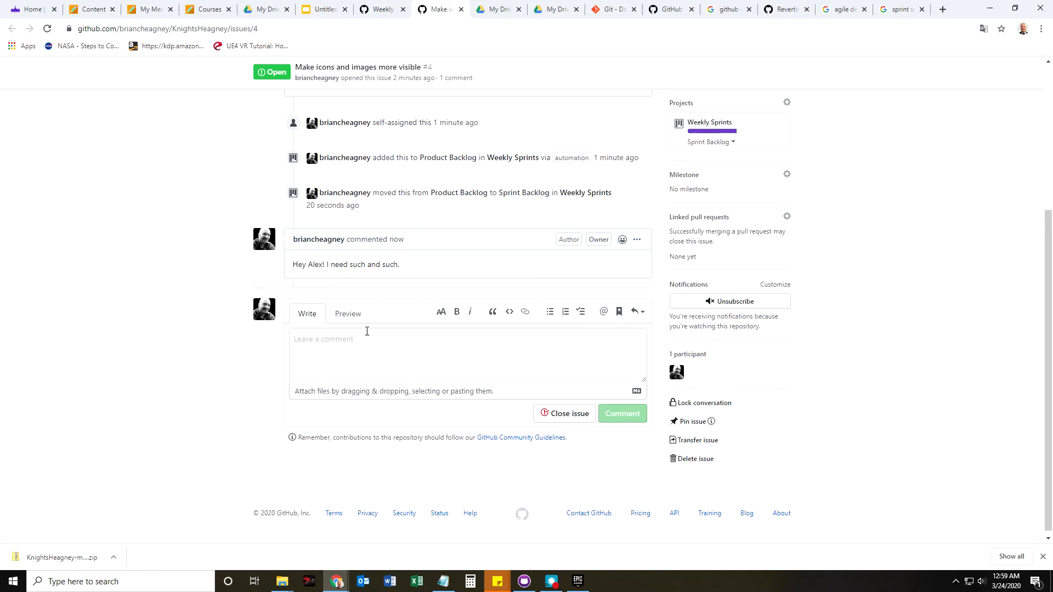
{"action": "scroll", "coordinate": [440, 510], "scroll_direction": "up", "scroll_amount": 4}
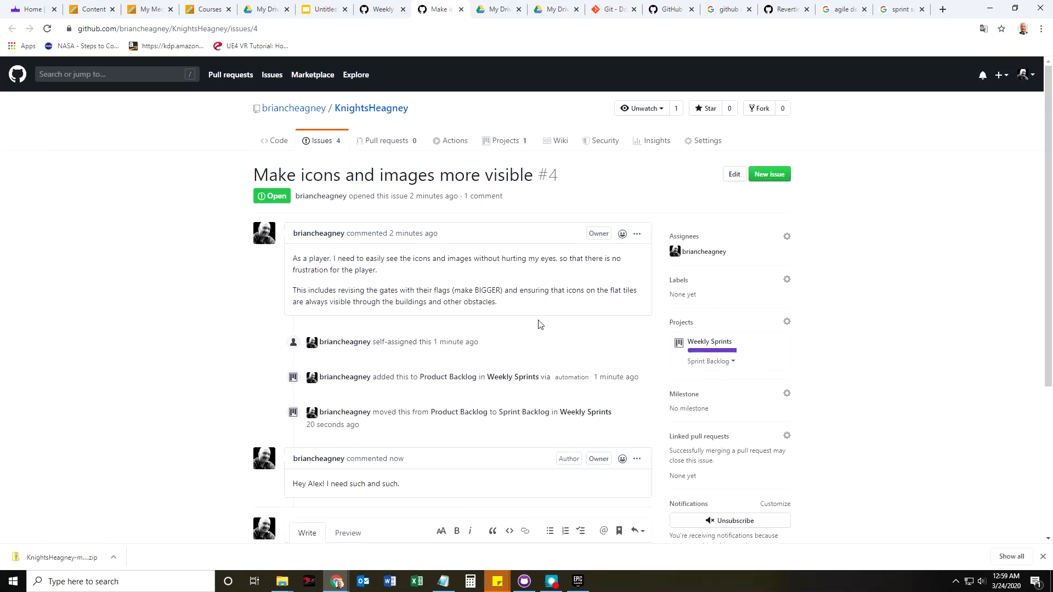
{"action": "scroll", "coordinate": [388, 458], "scroll_direction": "down", "scroll_amount": 4}
{"action": "scroll", "coordinate": [355, 384], "scroll_direction": "up", "scroll_amount": 4}
Open the Weekly Sprints project board from the repository's Projects.
{"action": "left_click", "coordinate": [321, 141]}
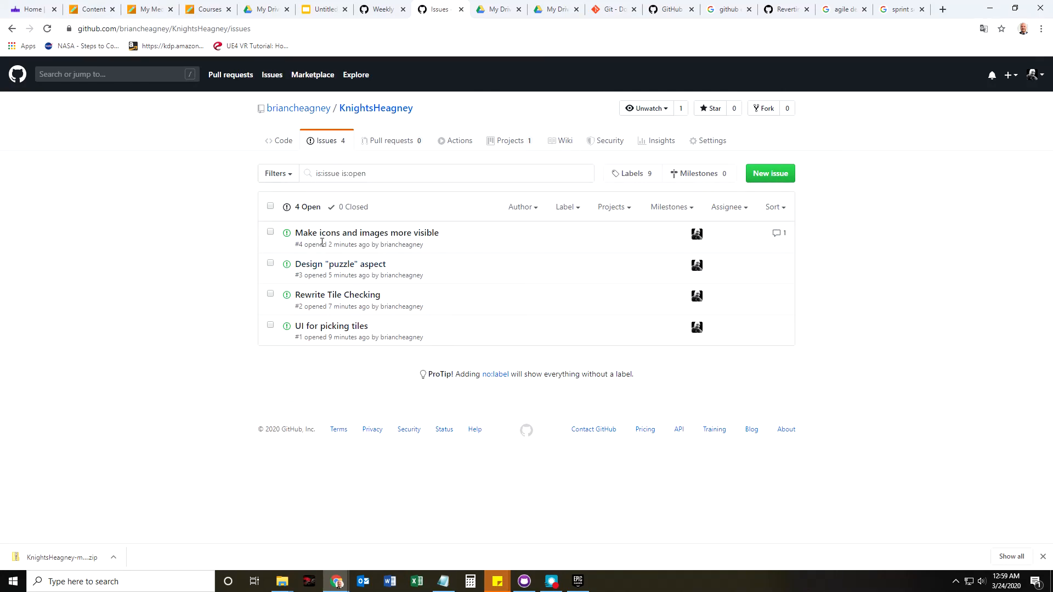
{"action": "mouse_move", "coordinate": [332, 237]}
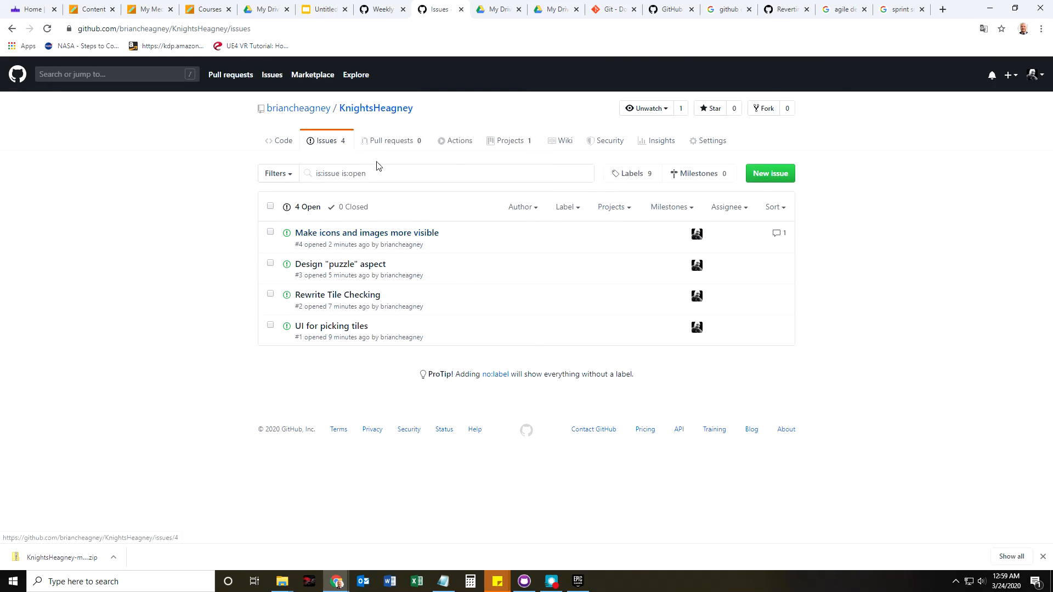
{"action": "left_click", "coordinate": [505, 141]}
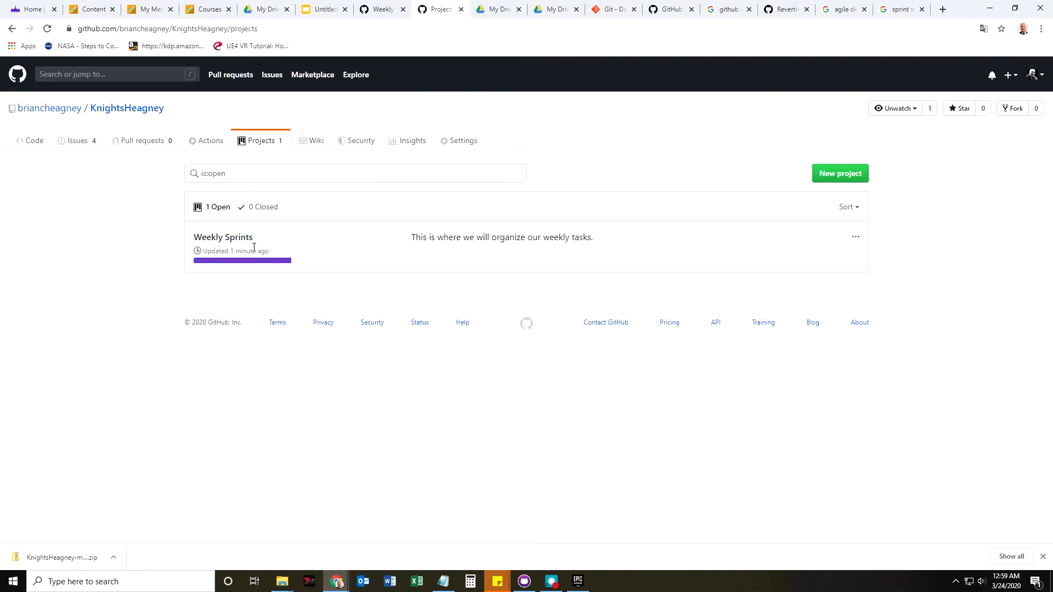
{"action": "left_click", "coordinate": [222, 239]}
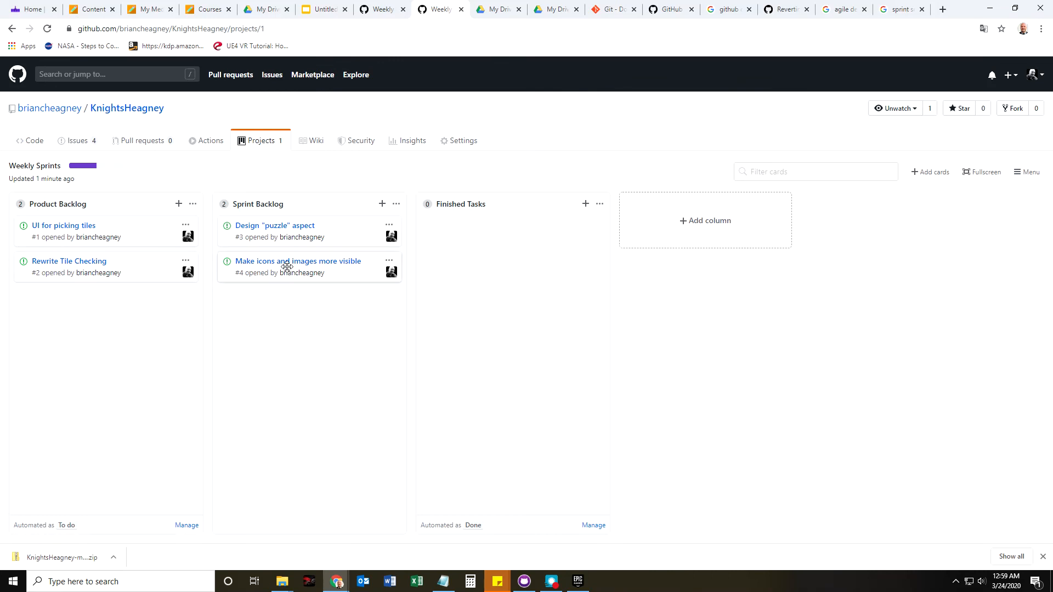
Show the Design "puzzle" aspect issue's full description with its conditions of satisfaction.
{"action": "left_click", "coordinate": [274, 226]}
{"action": "scroll", "coordinate": [934, 458], "scroll_direction": "down", "scroll_amount": 3}
{"action": "scroll", "coordinate": [913, 269], "scroll_direction": "up", "scroll_amount": 3}
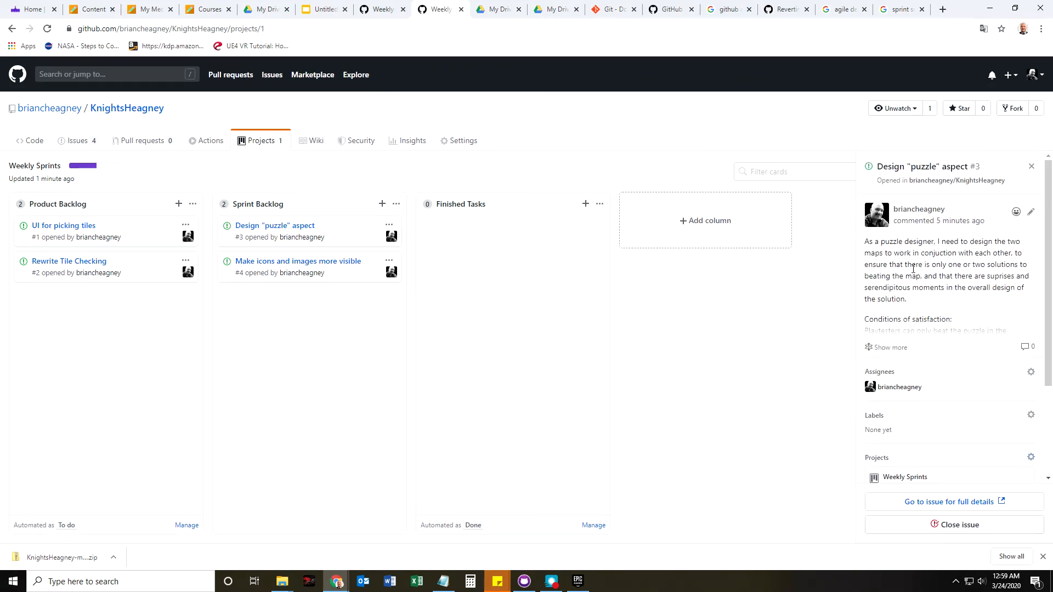
{"action": "left_click", "coordinate": [882, 348]}
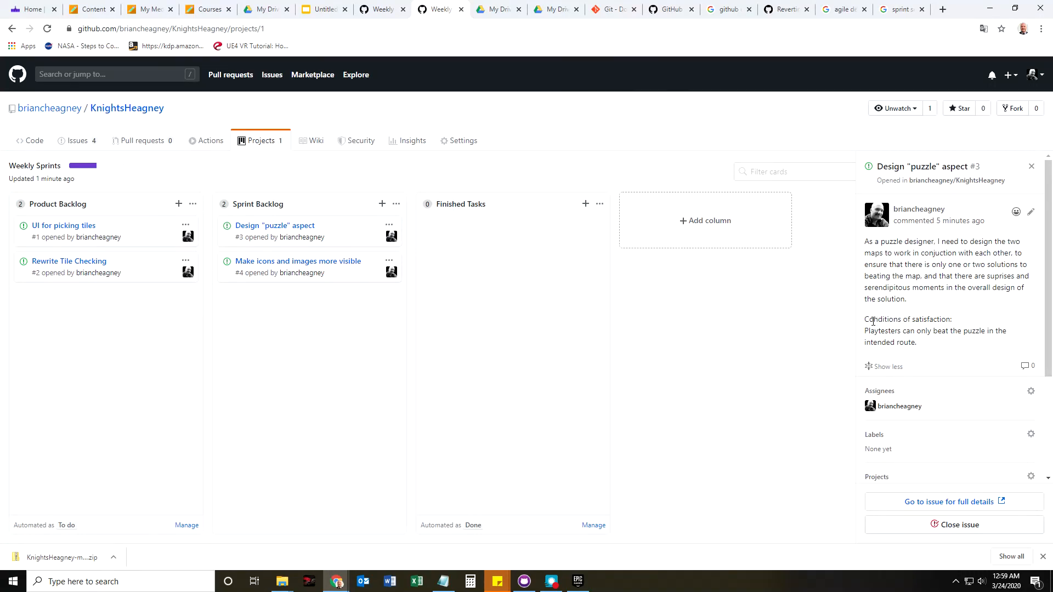
Close issue #3, Design "puzzle" aspect, so it moves to Finished Tasks.
{"action": "left_click_drag", "start_coordinate": [866, 321], "coordinate": [957, 323]}
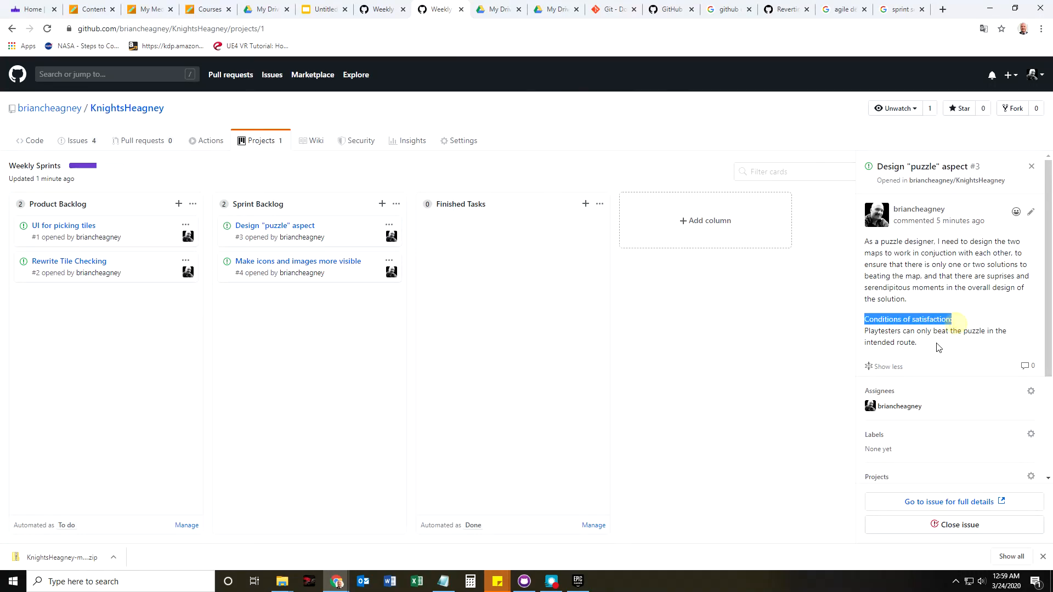
{"action": "scroll", "coordinate": [937, 453], "scroll_direction": "down", "scroll_amount": 3}
{"action": "left_click", "coordinate": [952, 525]}
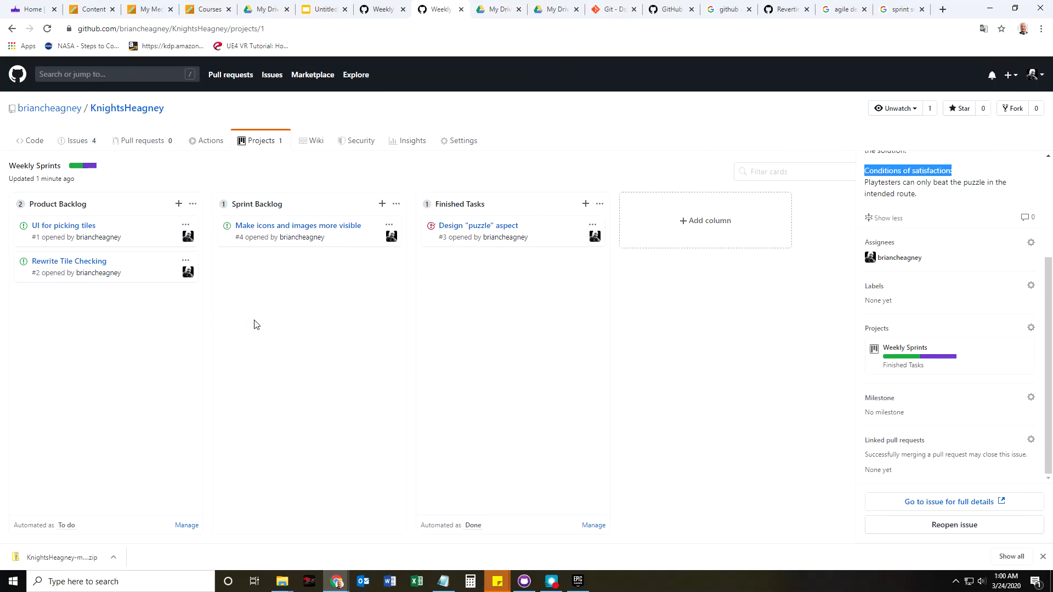
Return to the Weekly Sprints board via the profile's repository list and its Projects.
{"action": "left_click", "coordinate": [39, 109]}
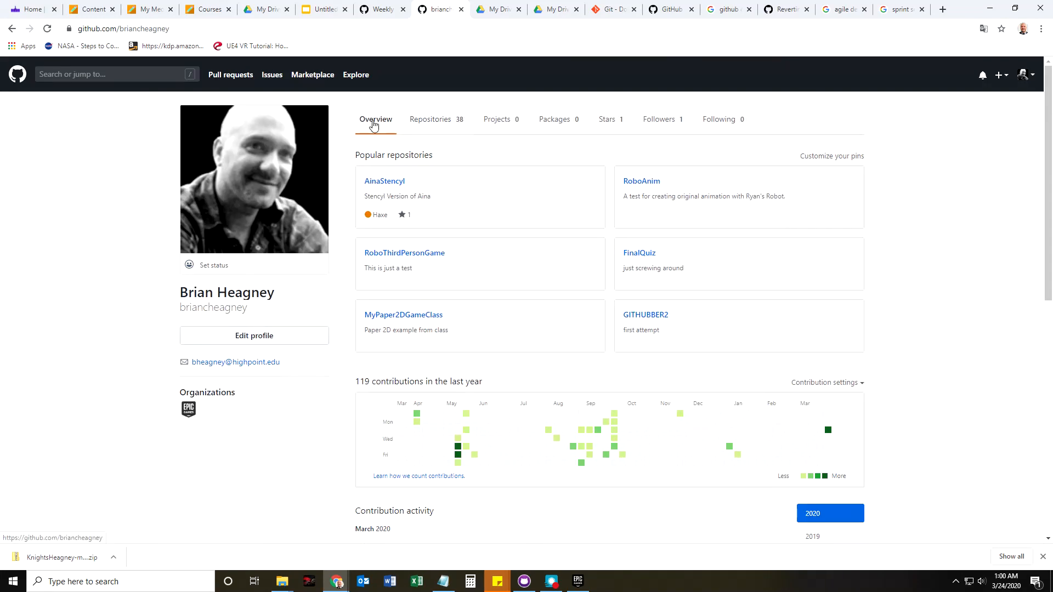
{"action": "left_click", "coordinate": [425, 126]}
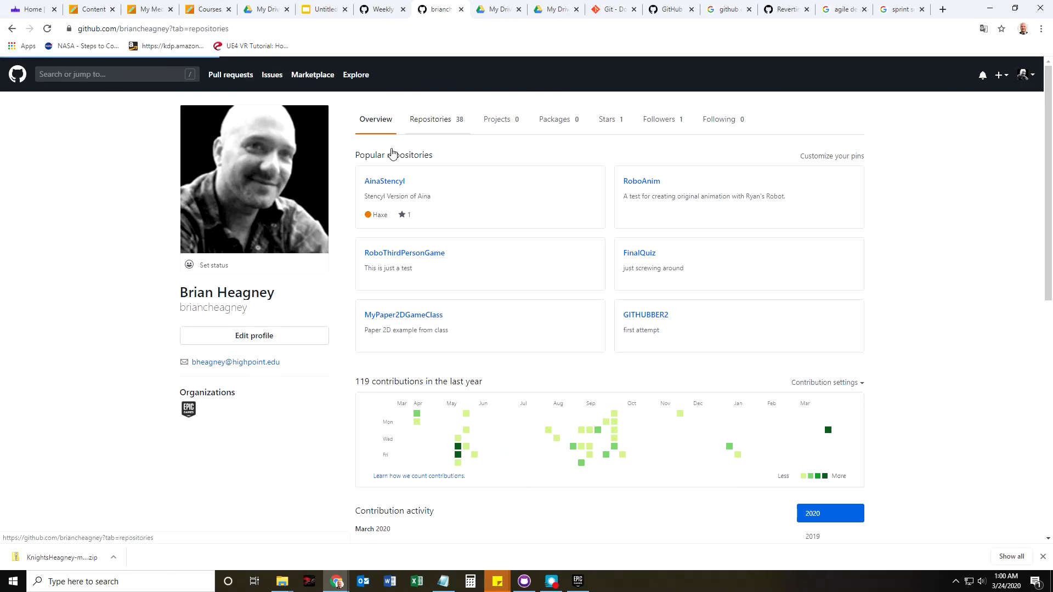
{"action": "left_click", "coordinate": [409, 193]}
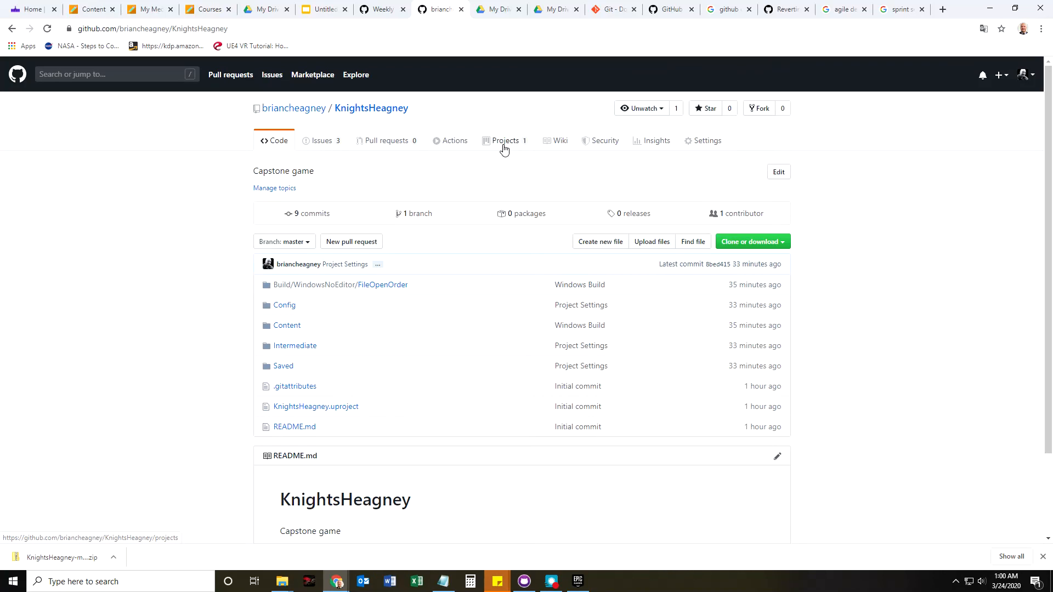
{"action": "left_click", "coordinate": [504, 146]}
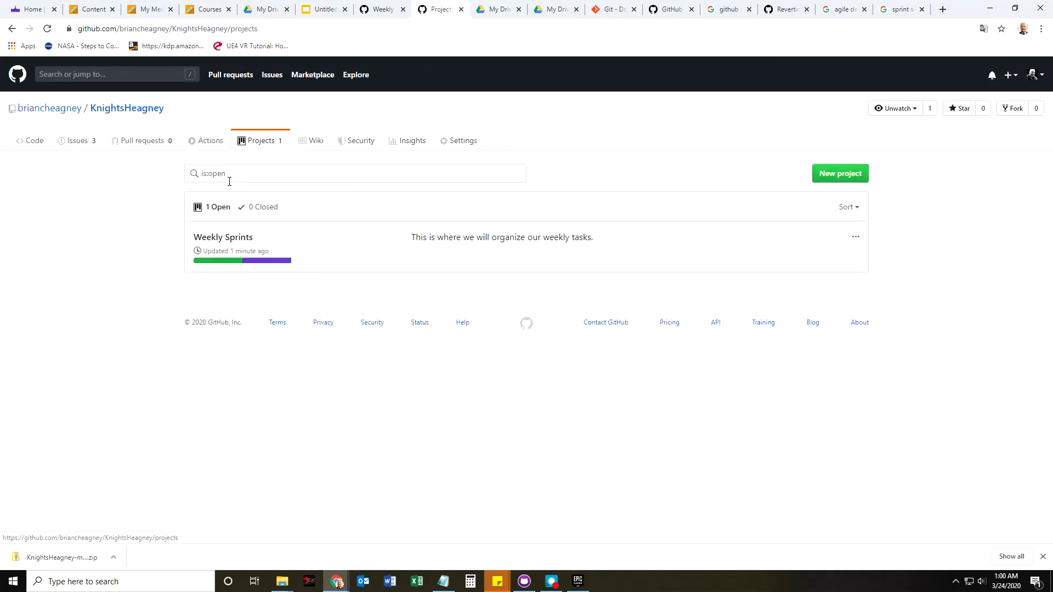
{"action": "left_click", "coordinate": [220, 239]}
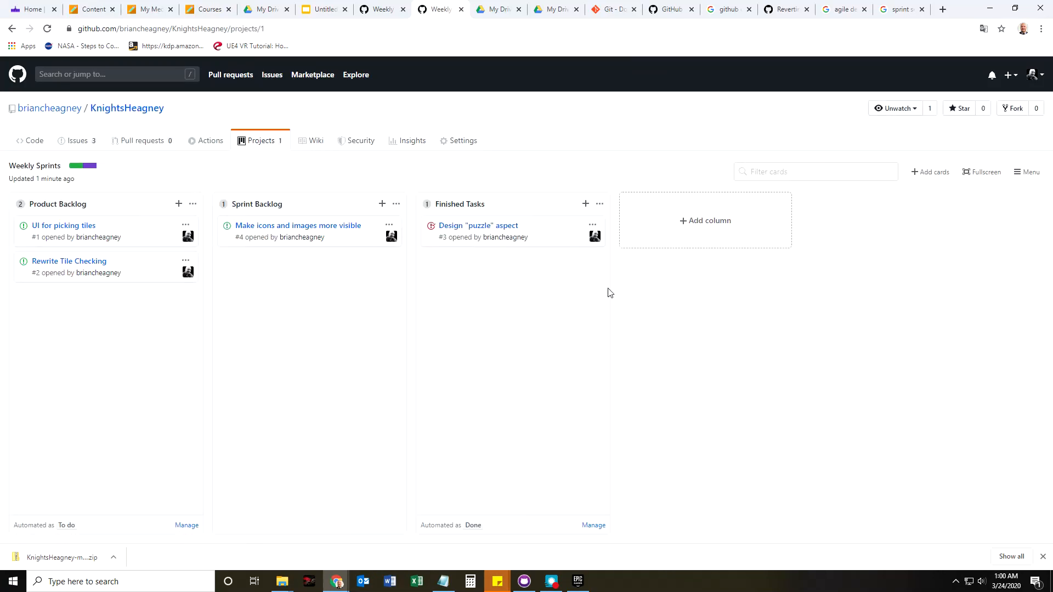